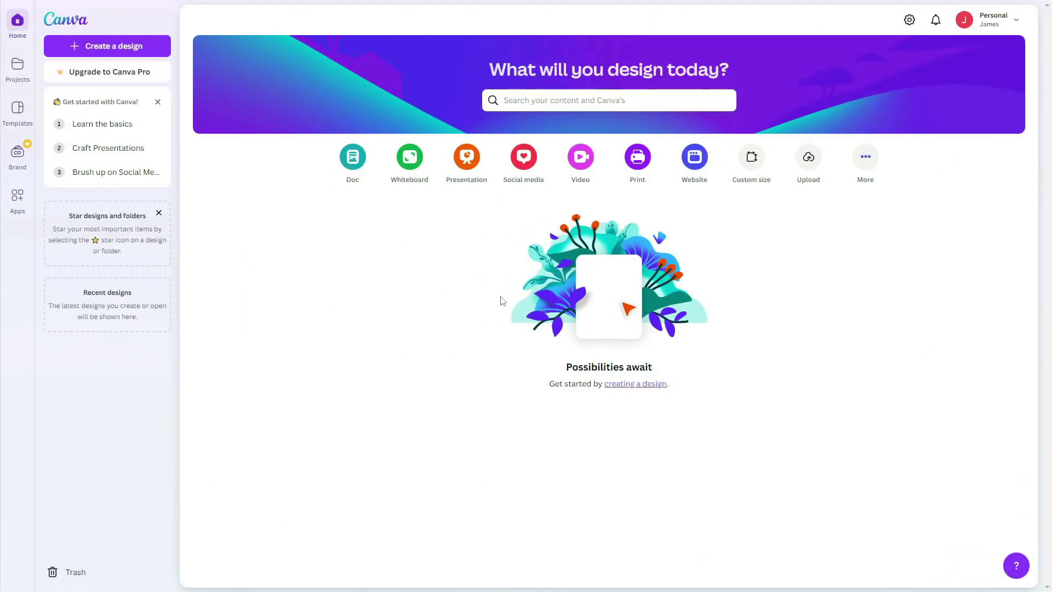
Create a new custom-size design 1250 px wide and 1750 px high.
click(99, 44)
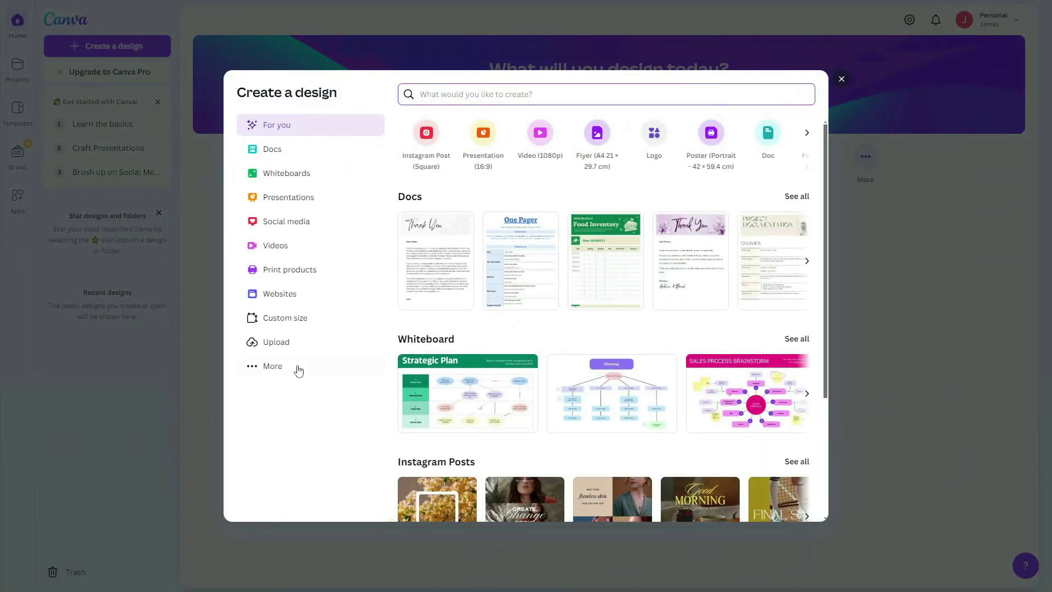
click(294, 323)
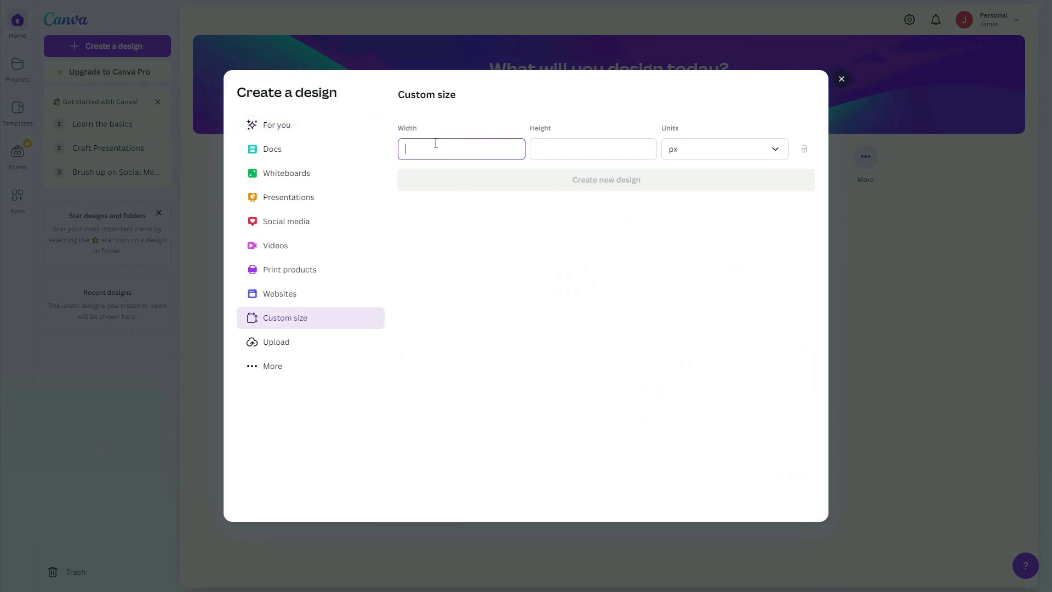
click(555, 156)
text(1750)
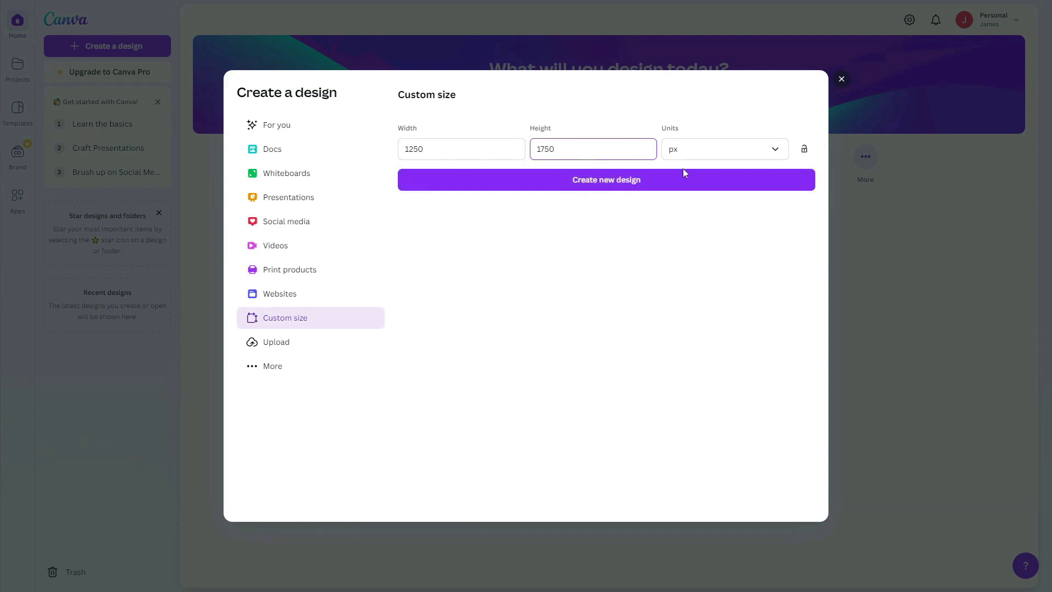
click(559, 190)
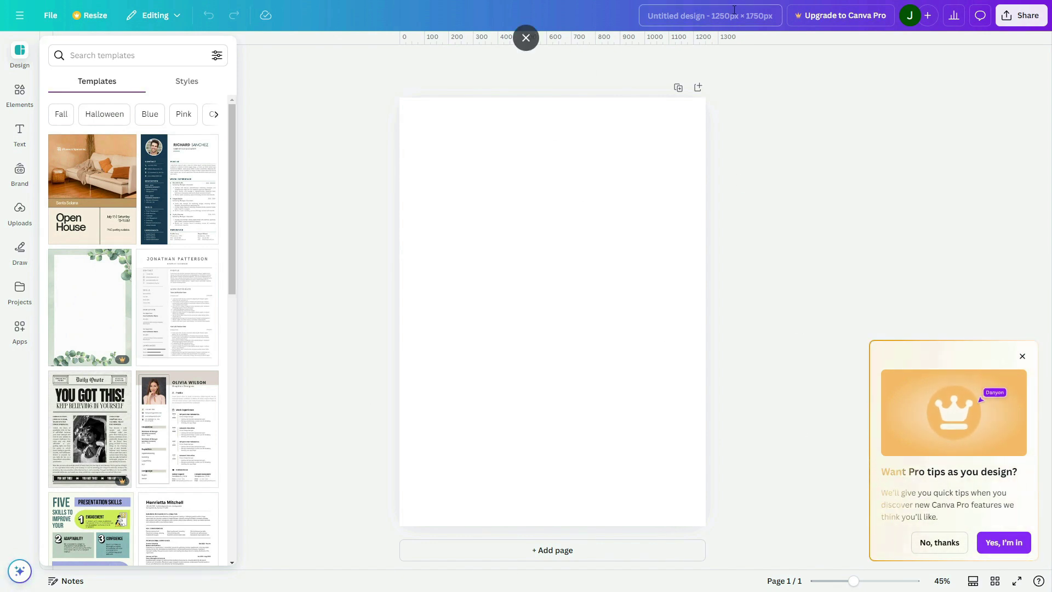
Name the design "Recipe card".
click(706, 15)
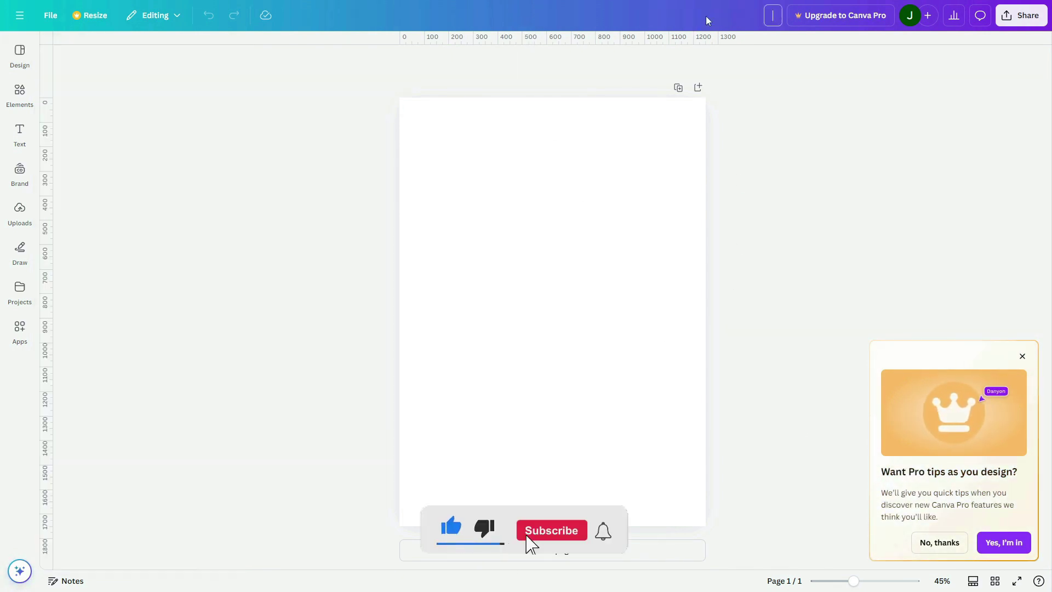
text(Recipe card)
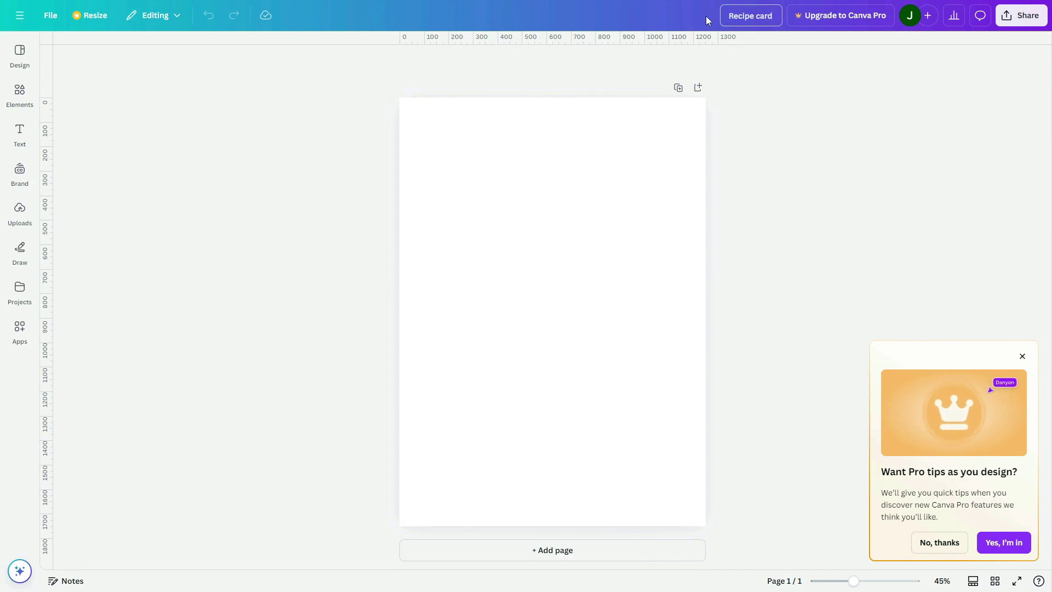
click(614, 296)
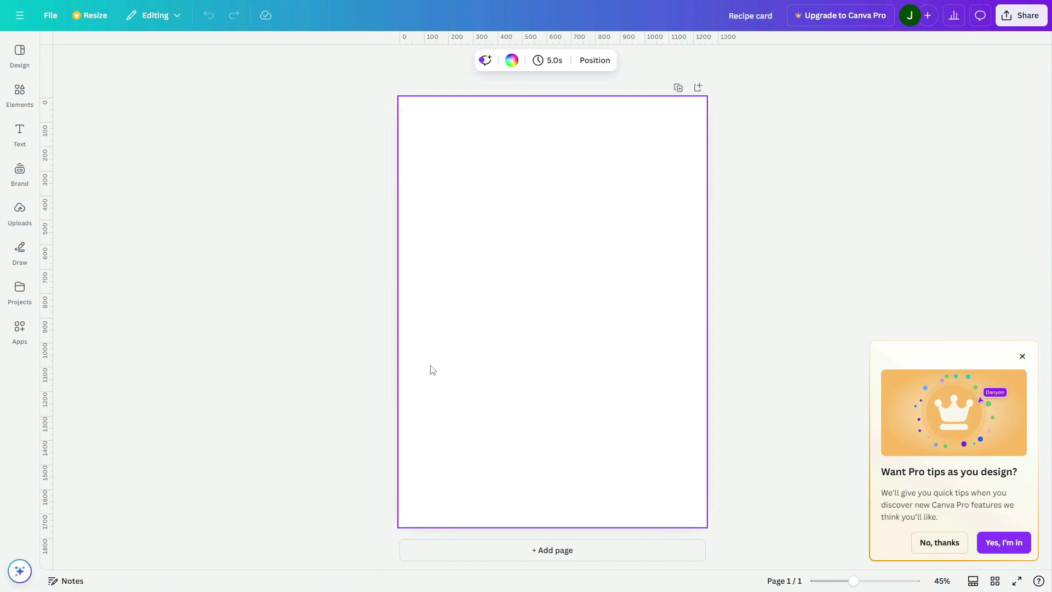
Set the page background to the off-white colour #F8F2F2.
click(512, 60)
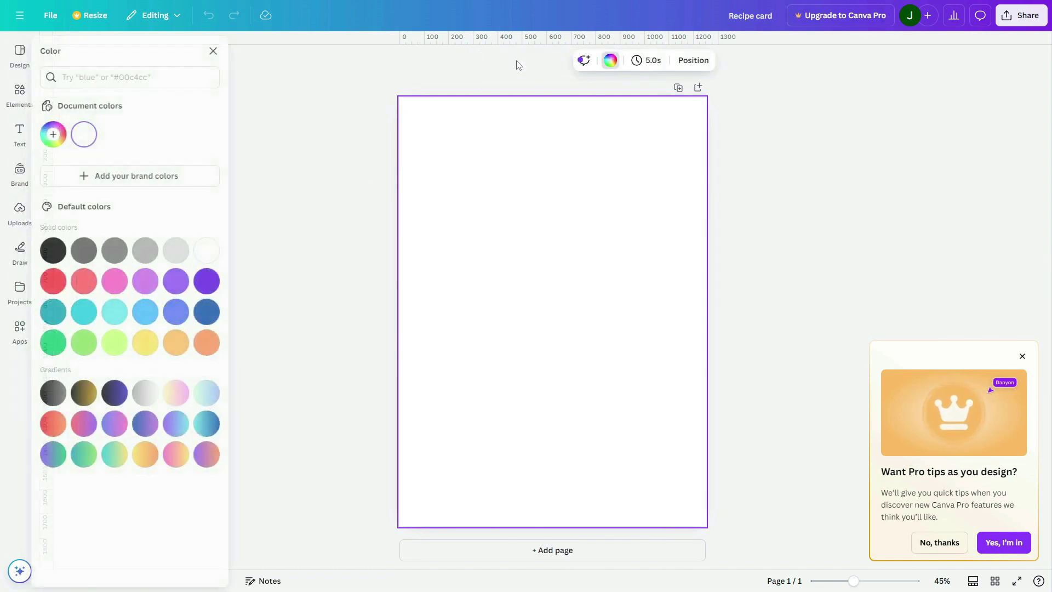
click(62, 135)
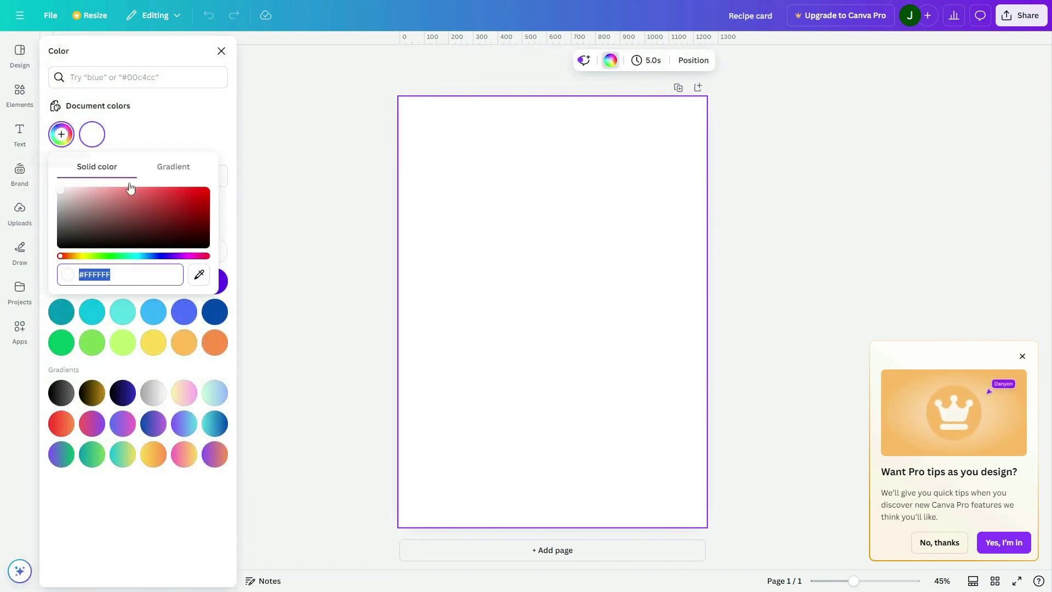
click(63, 191)
drag(65, 192, 64, 190)
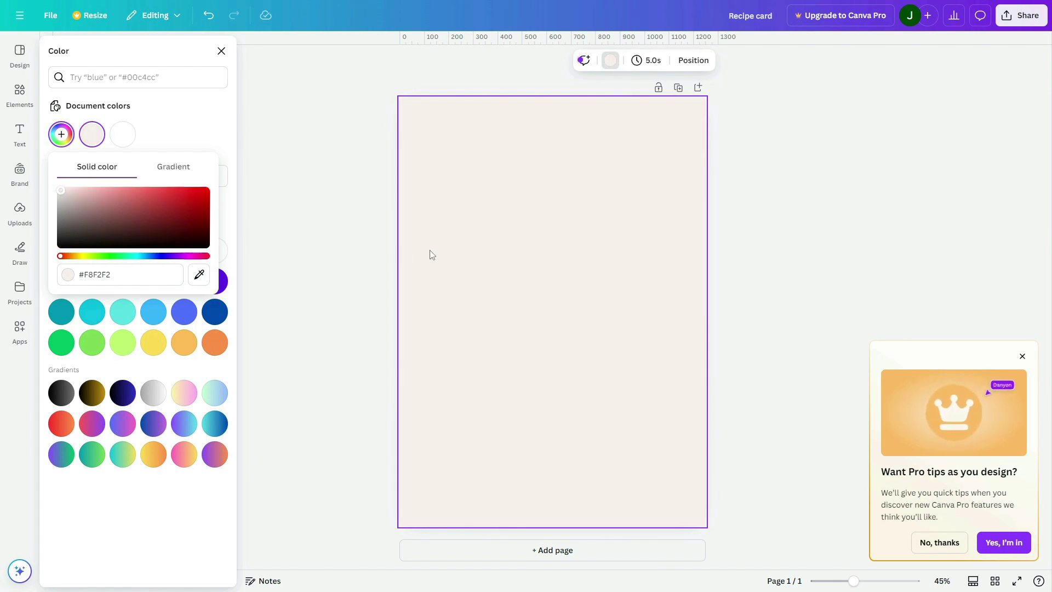
click(766, 251)
Add a rounded rectangle and stretch it to nearly fill the page, leaving a narrow margin on all sides.
click(26, 101)
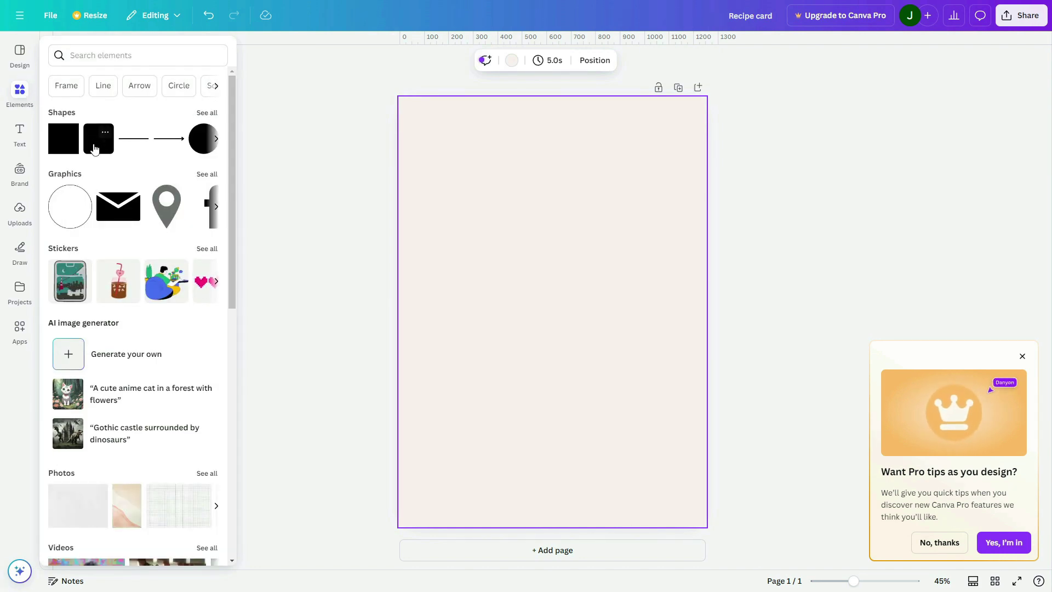
click(95, 150)
click(429, 291)
drag(539, 301, 684, 179)
drag(557, 219, 517, 513)
drag(430, 320, 423, 318)
drag(554, 128, 548, 122)
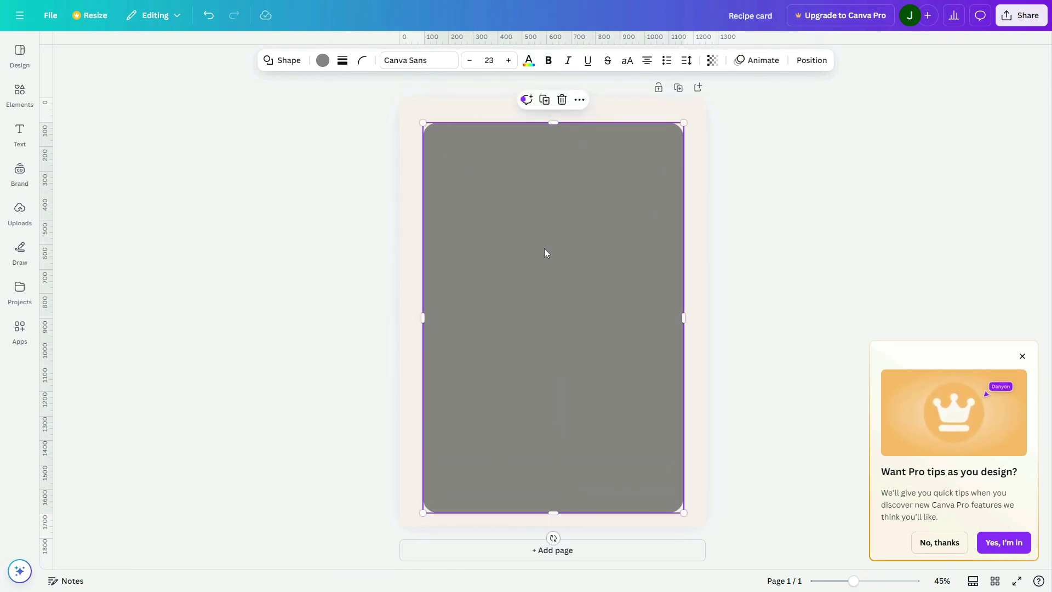
drag(553, 513, 554, 509)
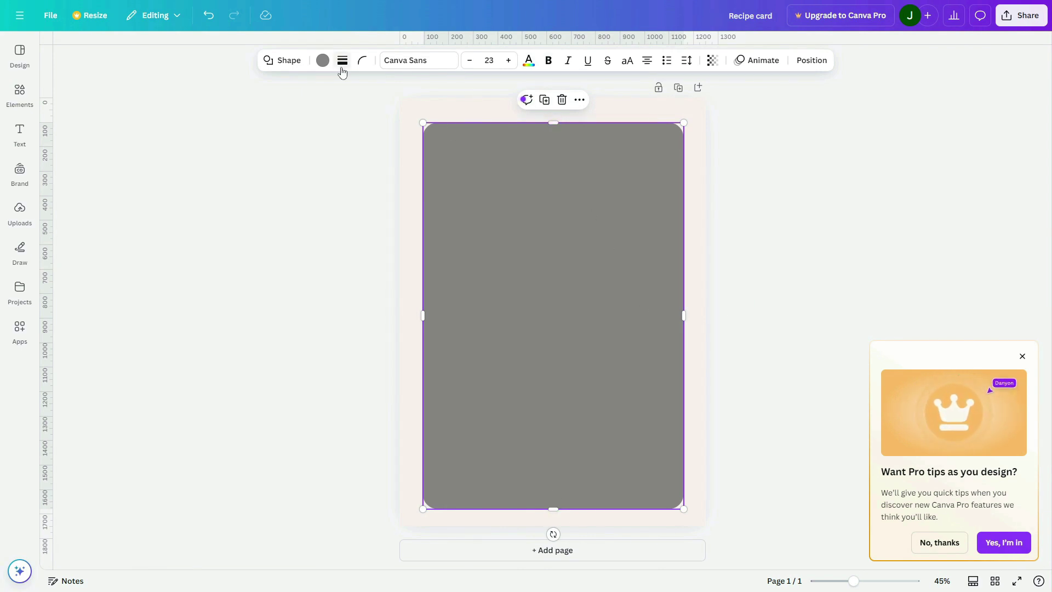
Set the rectangle's corner rounding to 36 and fill it with white.
click(361, 61)
drag(347, 112, 335, 109)
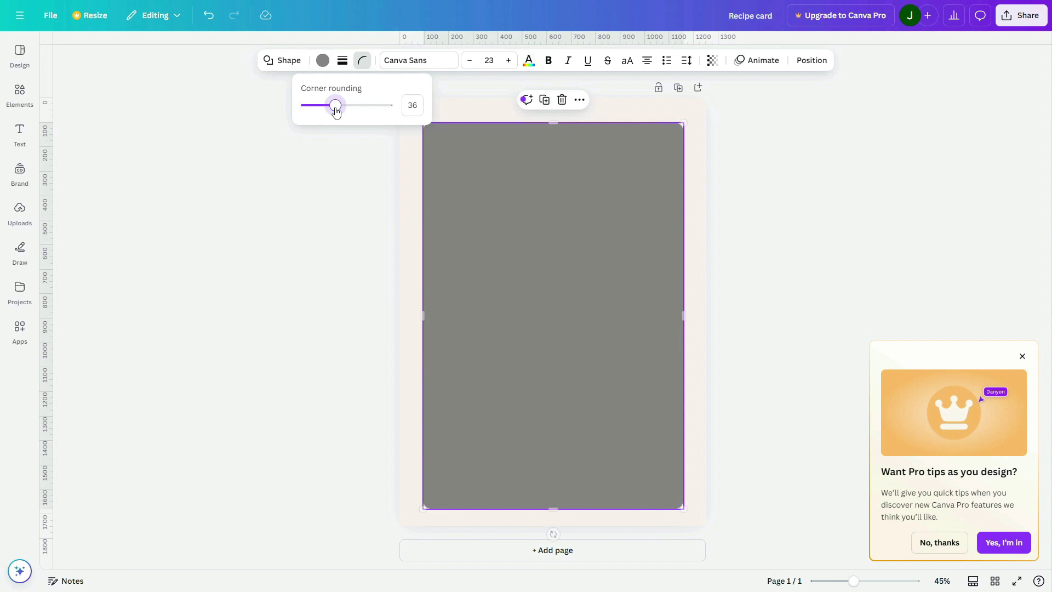
click(413, 185)
click(540, 296)
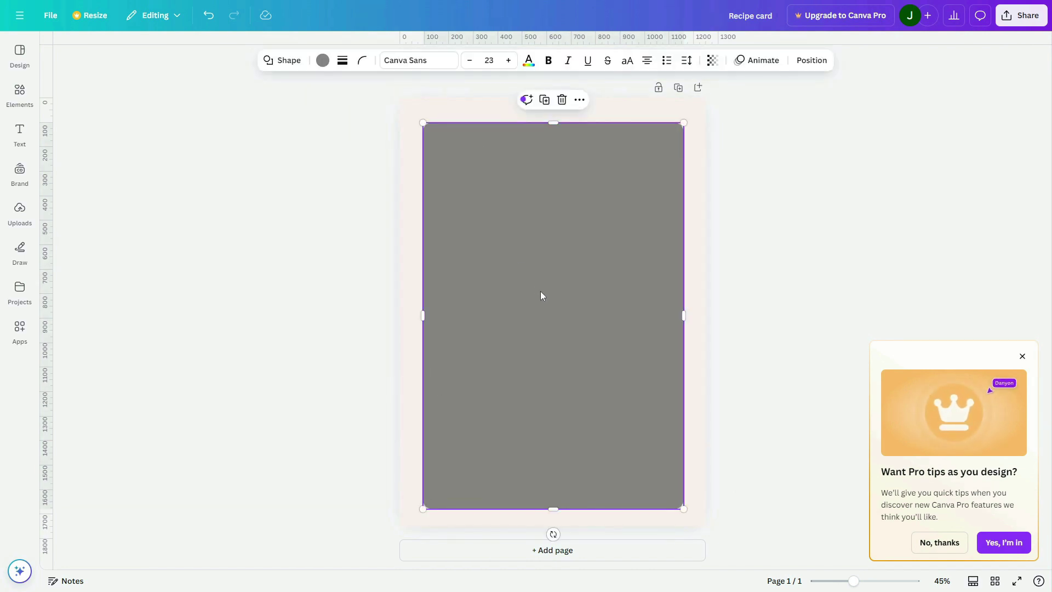
click(322, 60)
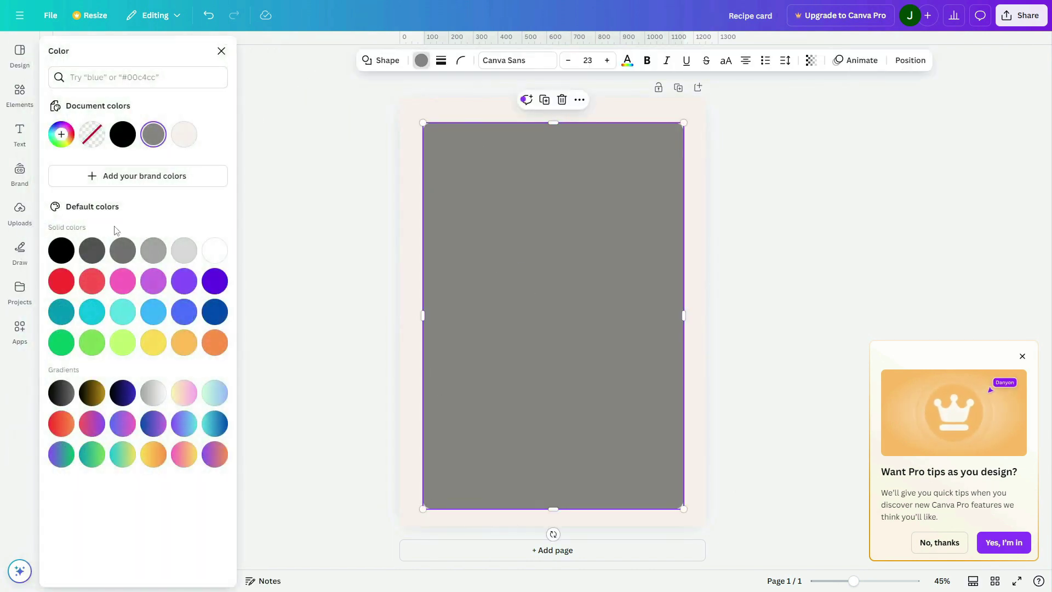
click(215, 251)
click(800, 343)
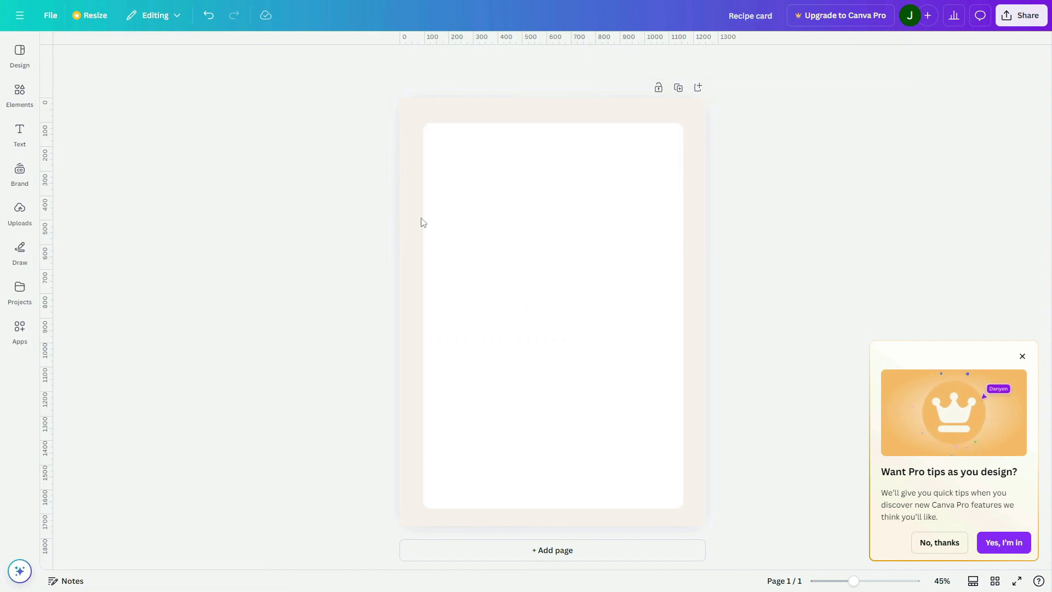
Give the white rounded rectangle a thin solid black border.
click(512, 197)
click(343, 61)
drag(284, 131, 278, 132)
click(735, 245)
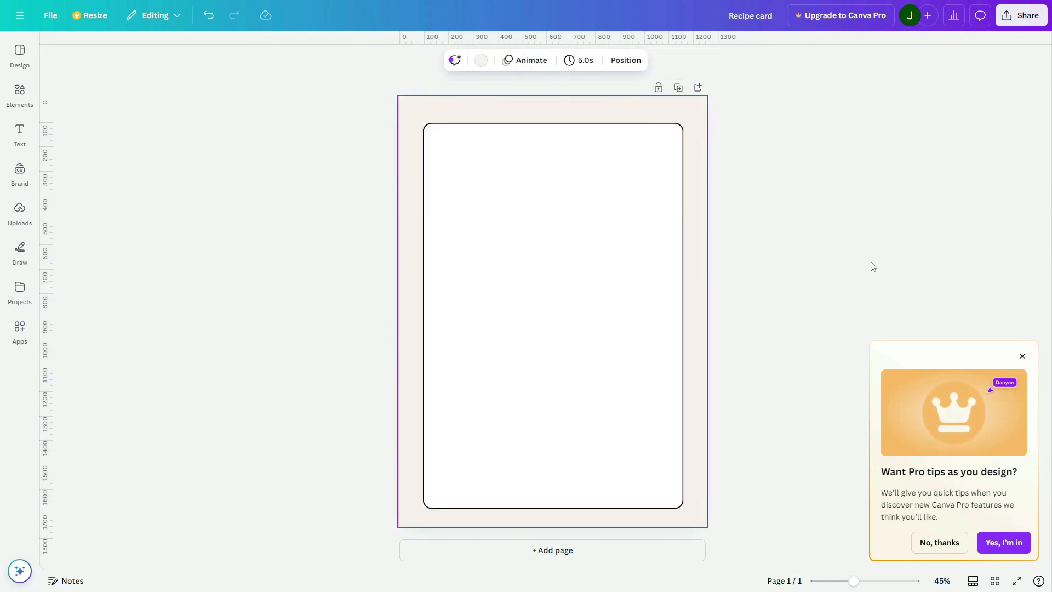
Add the heading "Recipe Card" near the top of the white card and shrink it to font size 77.
click(20, 133)
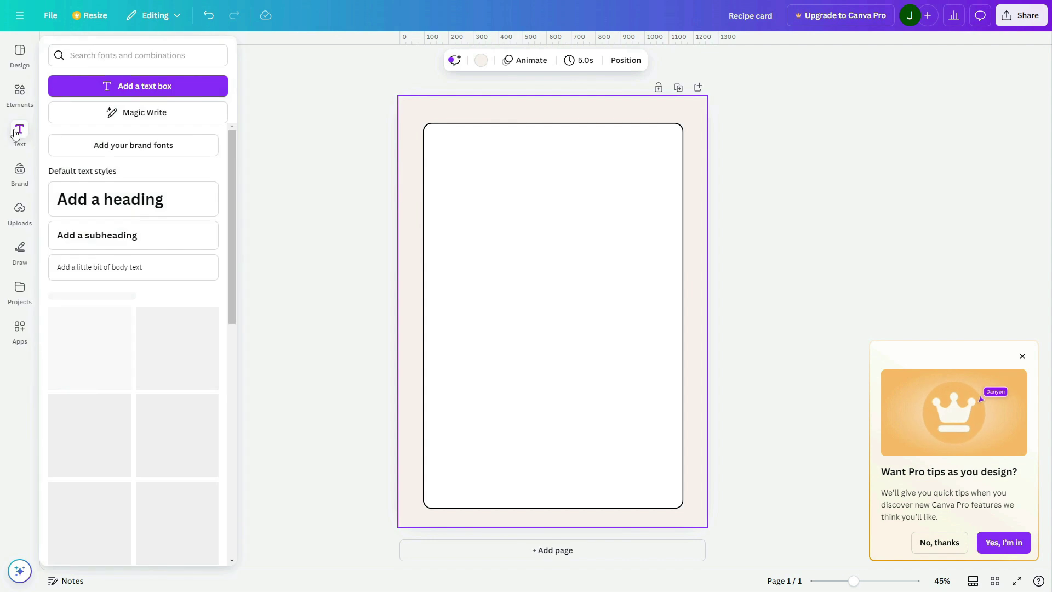
click(130, 201)
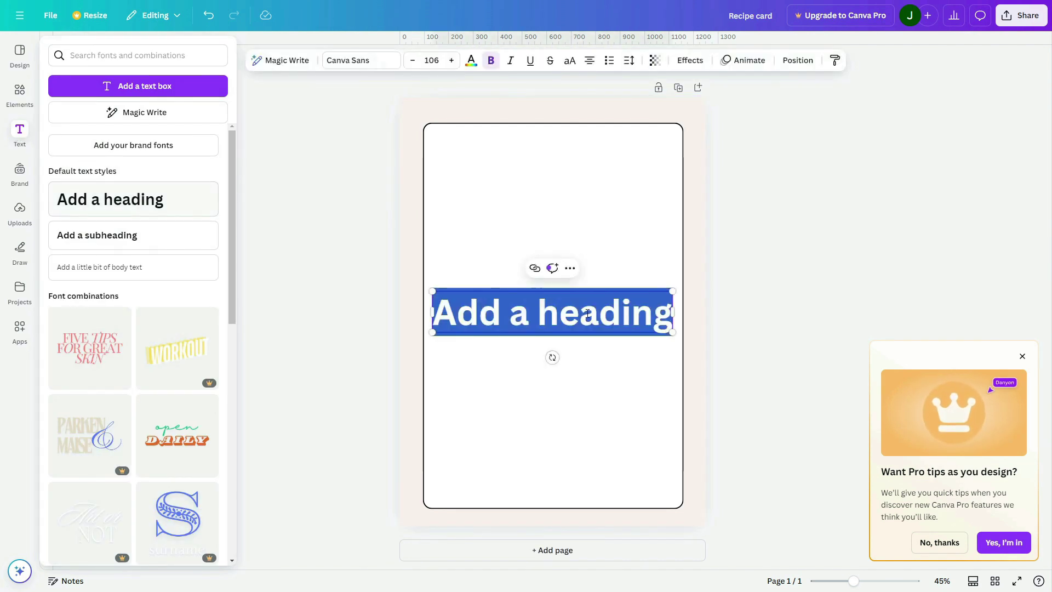
text(Recipe)
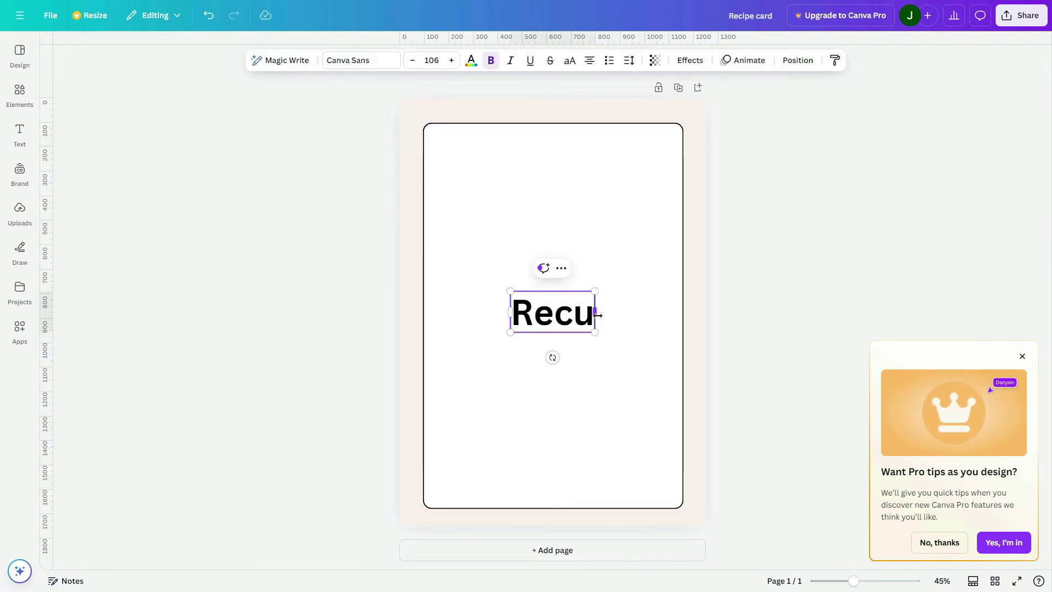
text( Card)
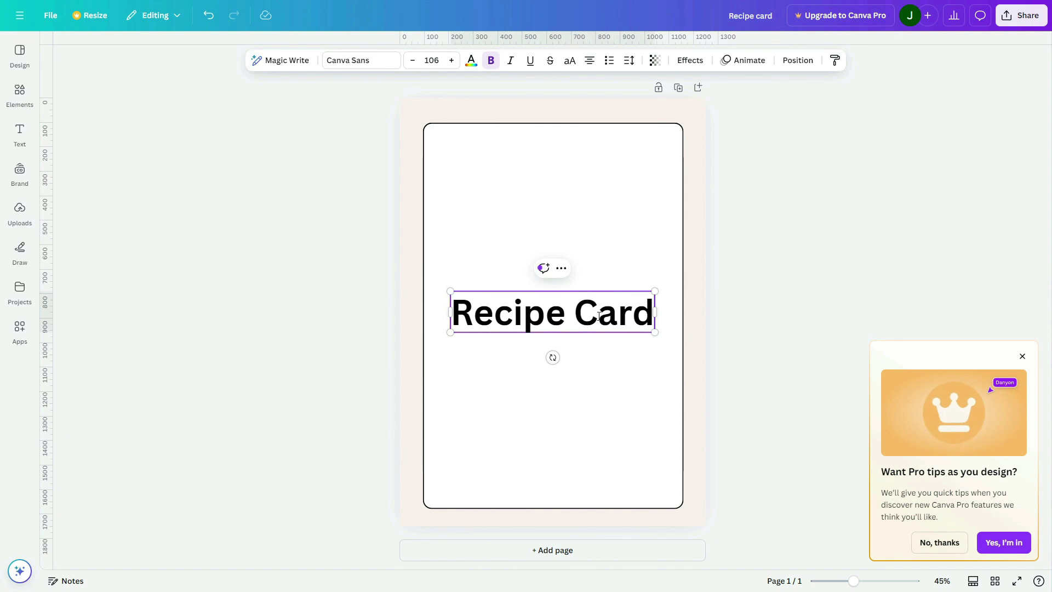
drag(578, 327, 595, 173)
drag(671, 137, 623, 169)
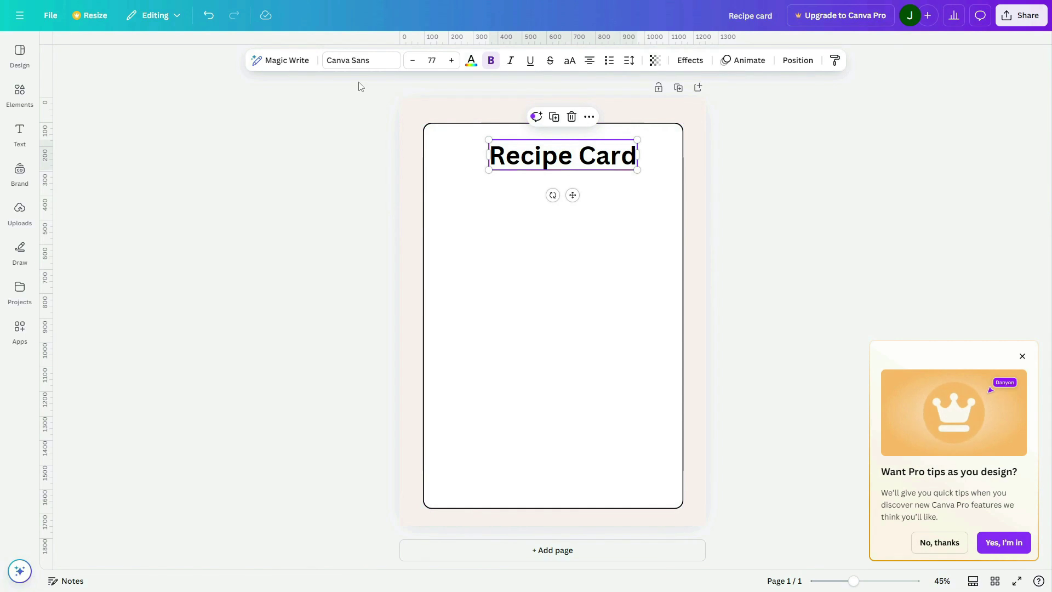
Change the "Recipe Card" heading's font to Comic Sans.
click(355, 61)
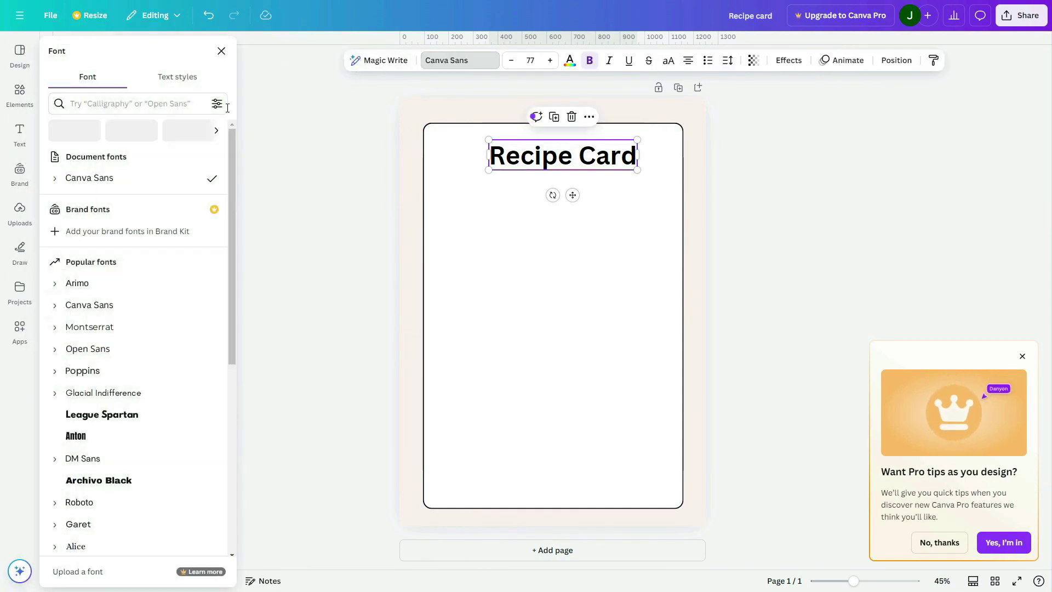
click(171, 98)
text(comic sa)
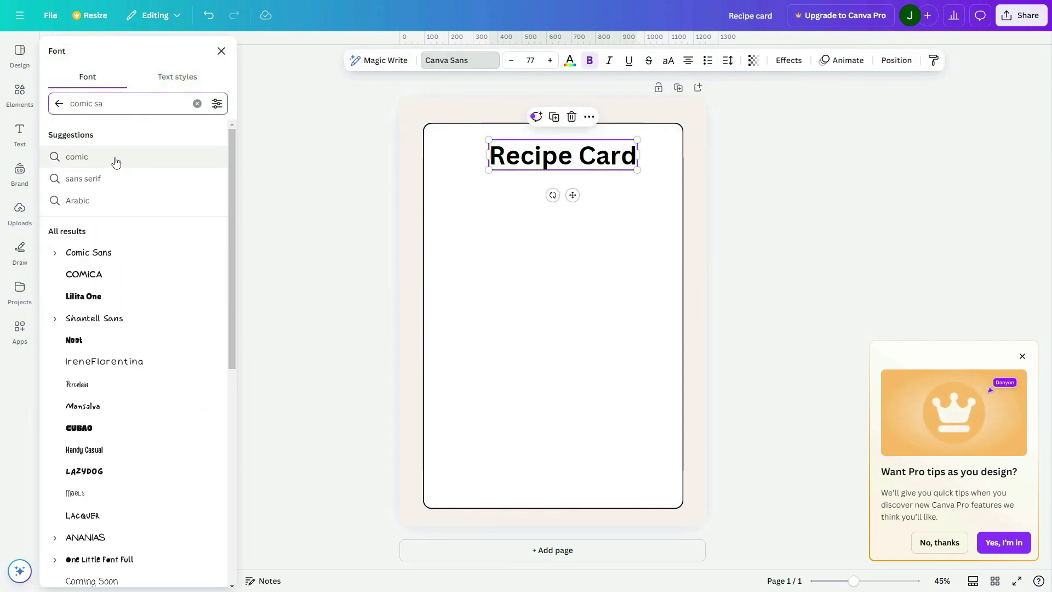
click(113, 160)
click(108, 181)
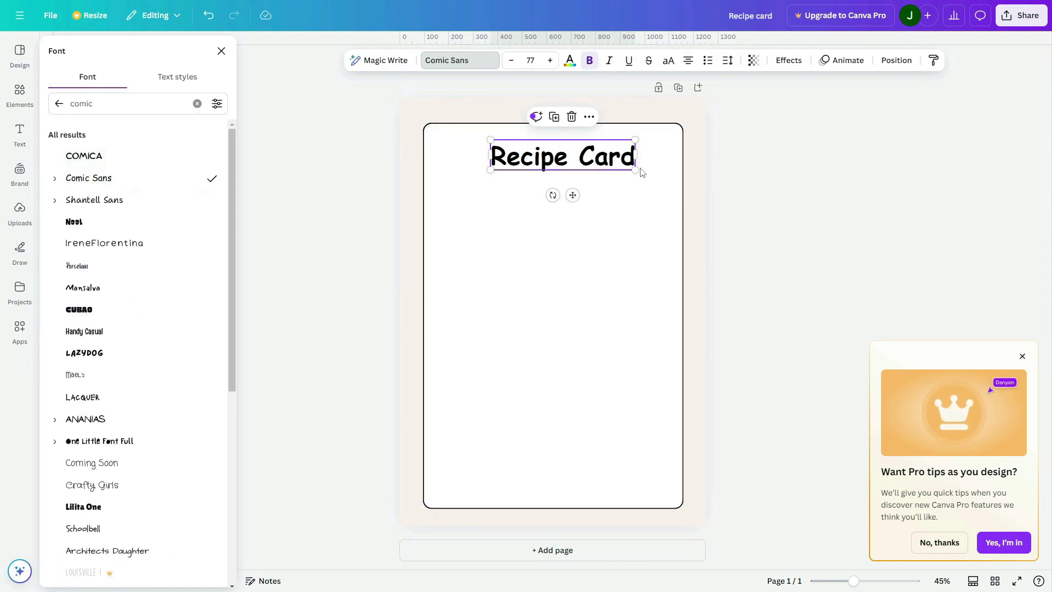
click(1025, 338)
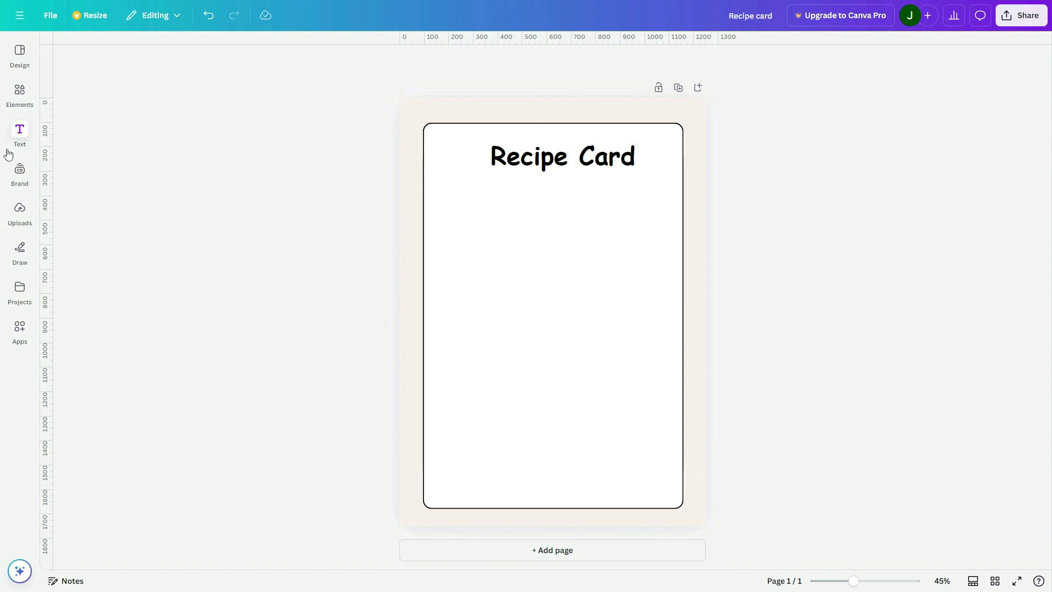
Add a square and reshape it into a bar about 365 by 73 px below the heading, near the card's left edge.
click(19, 94)
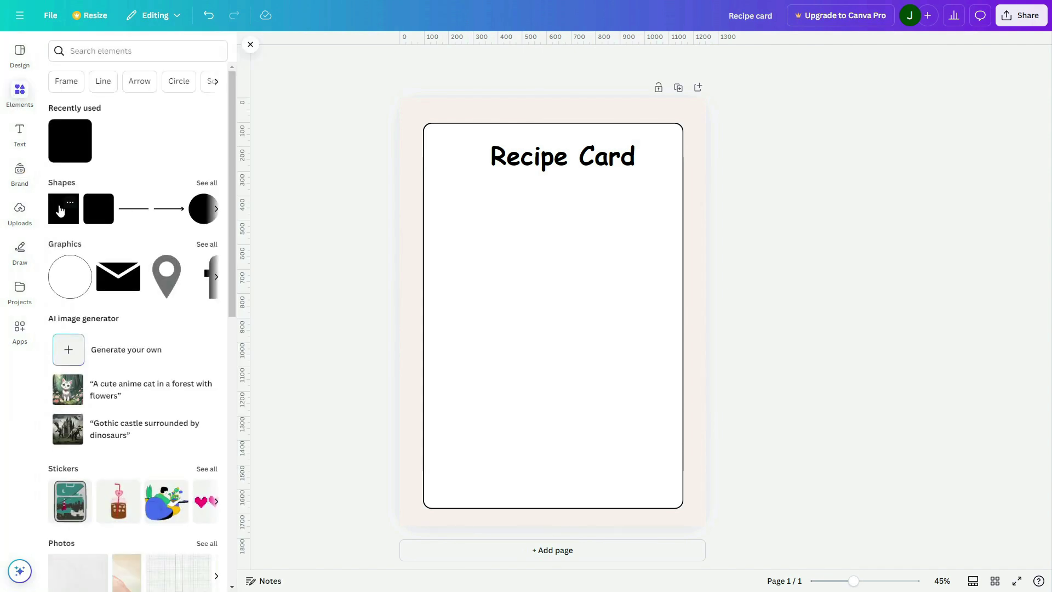
click(60, 211)
click(647, 338)
click(551, 354)
drag(551, 357, 527, 202)
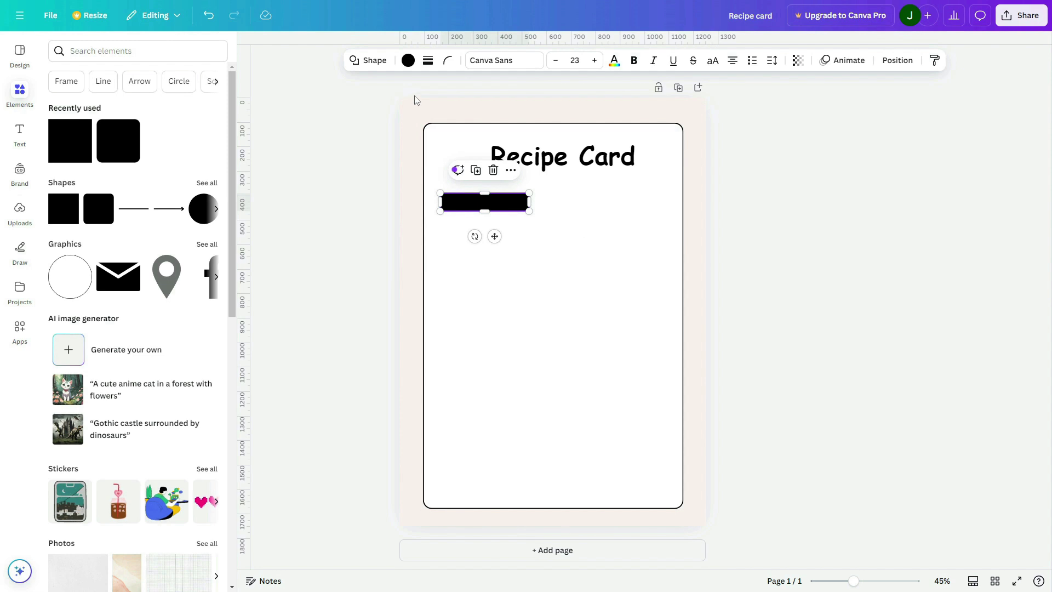
Fill the bar below the heading with the light blue colour #A3D4F1.
click(408, 60)
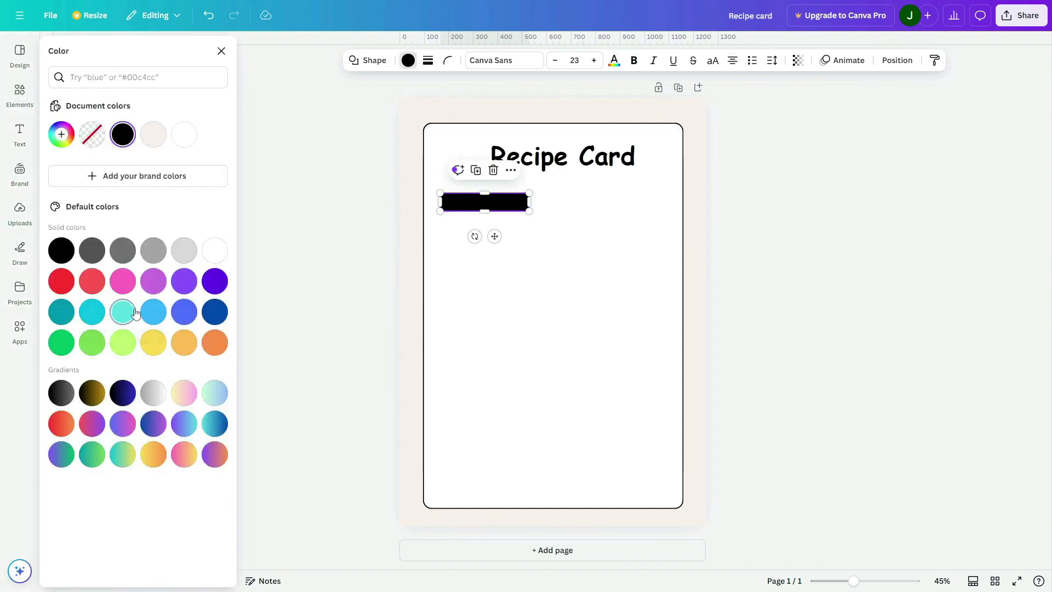
click(154, 311)
click(61, 134)
click(107, 190)
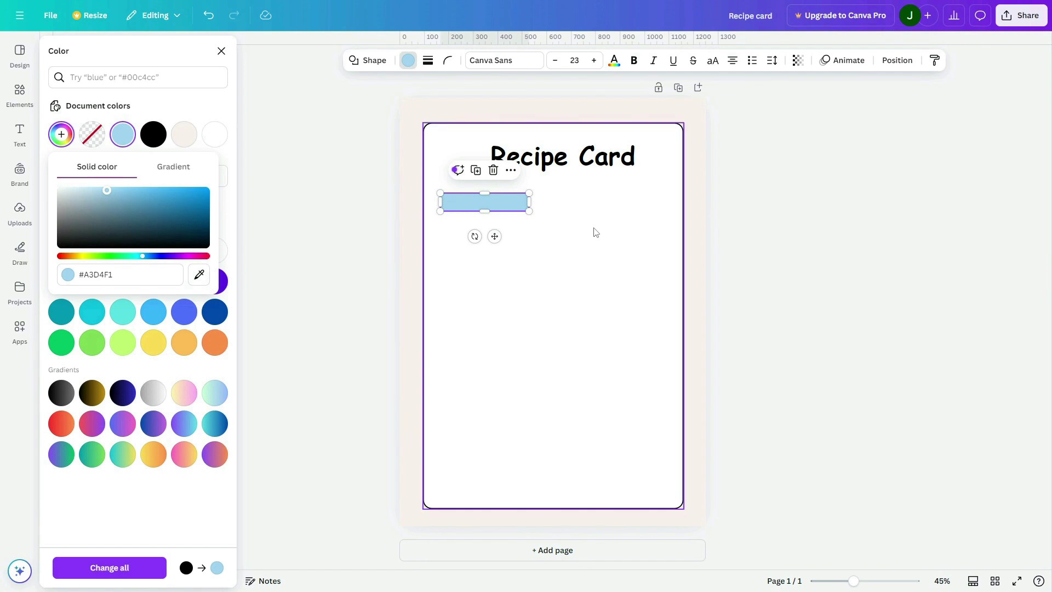
Place a wider copy of the light blue bar to its right and fill the copy with pale pink #FFCDC8.
click(507, 204)
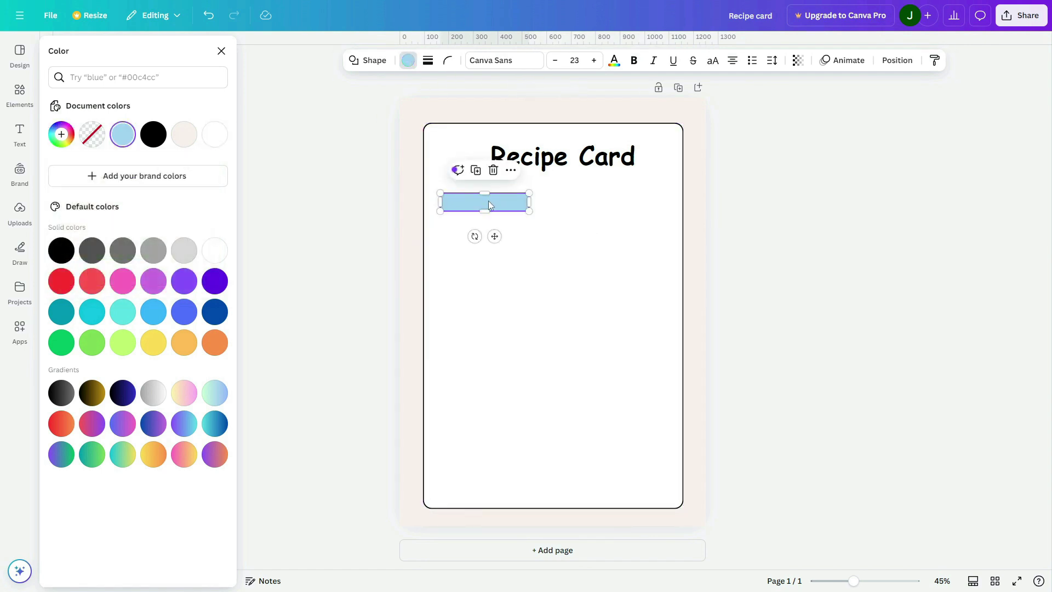
drag(489, 201, 667, 202)
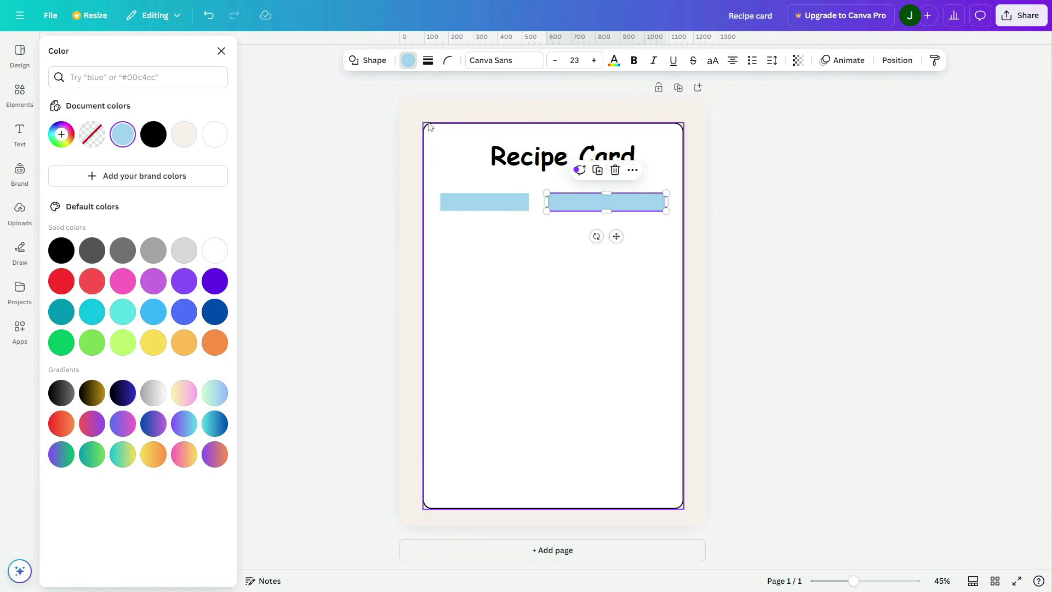
click(61, 134)
drag(129, 256, 62, 258)
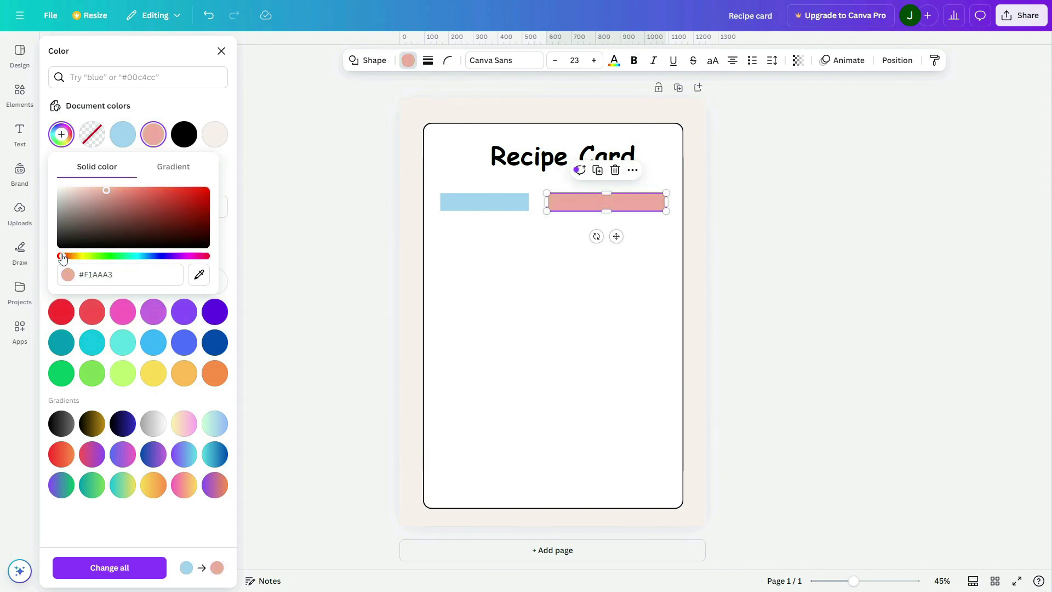
click(689, 249)
click(61, 134)
click(90, 190)
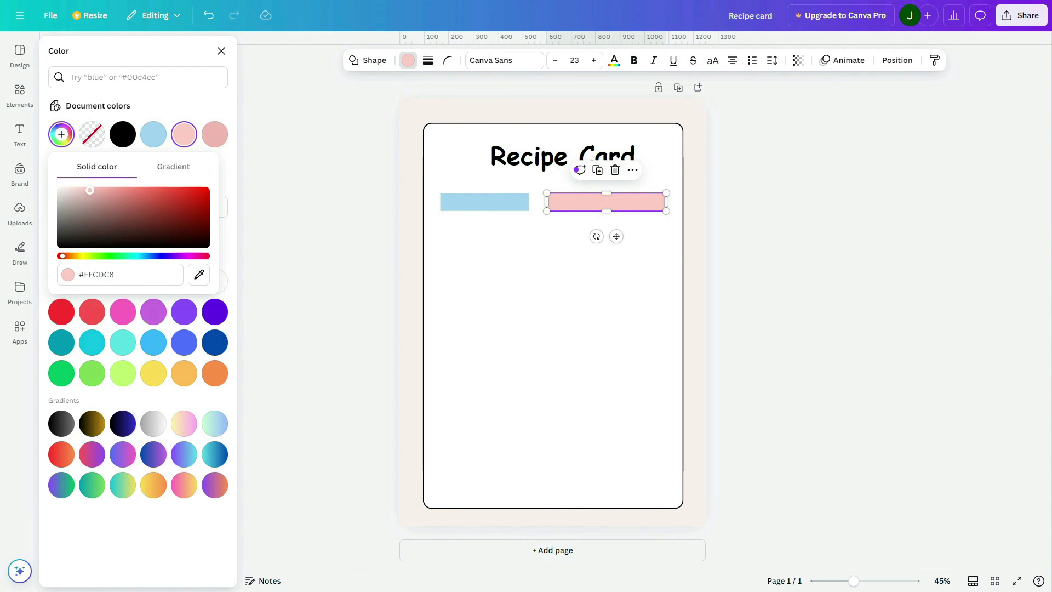
Add a subheading that reads "Name of Recipe" in the middle of the card.
click(879, 284)
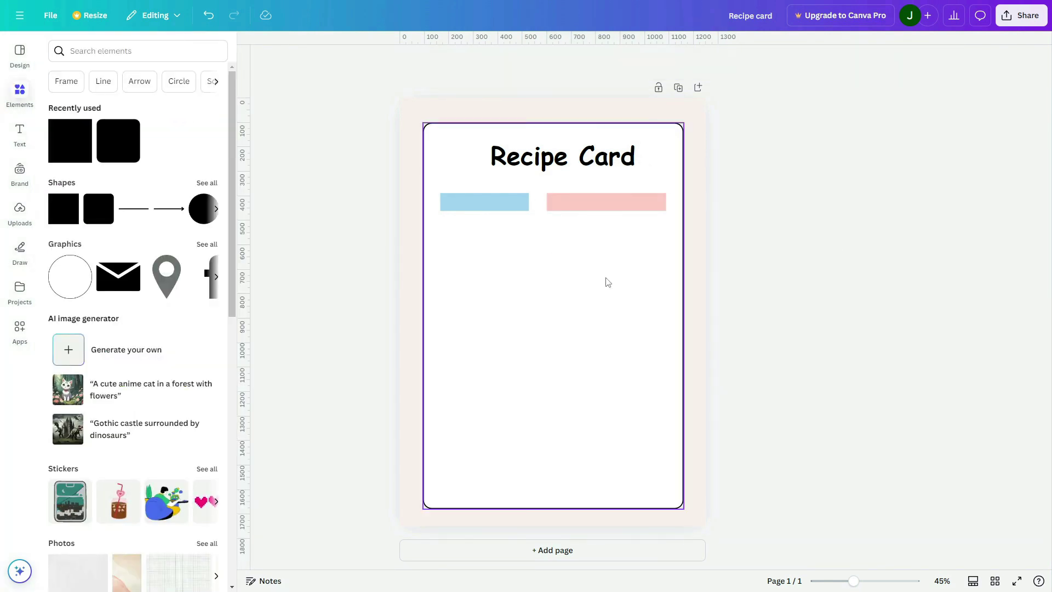
click(509, 210)
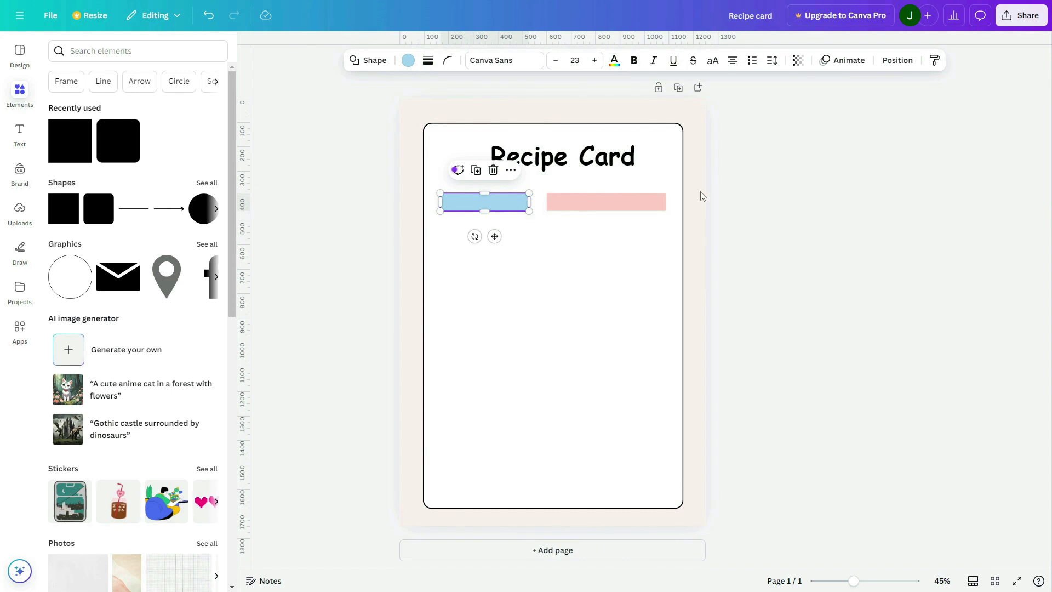
click(9, 146)
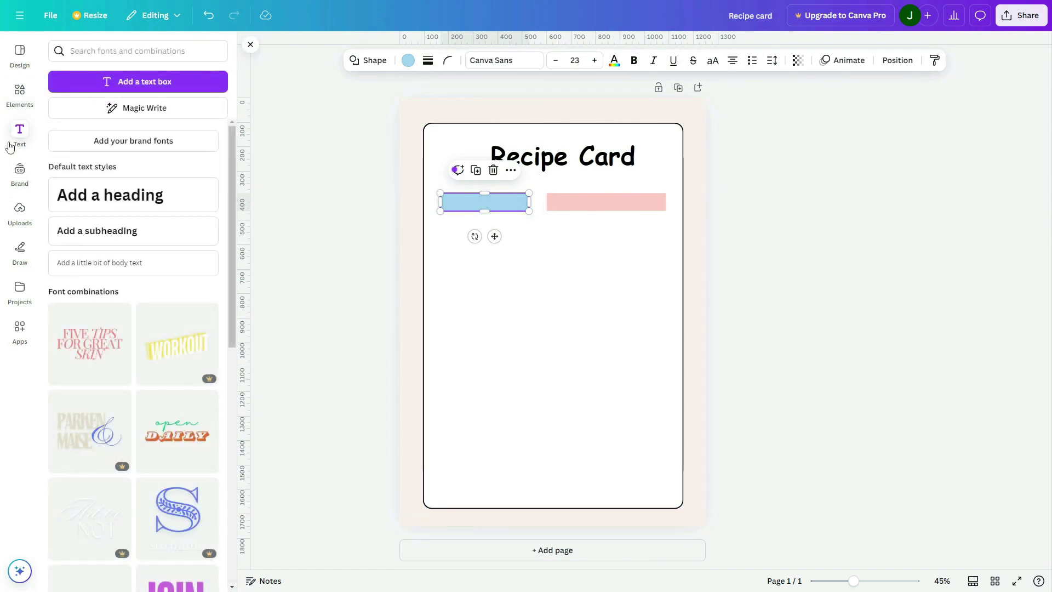
click(82, 231)
drag(479, 255, 504, 303)
text(Name of Recipe)
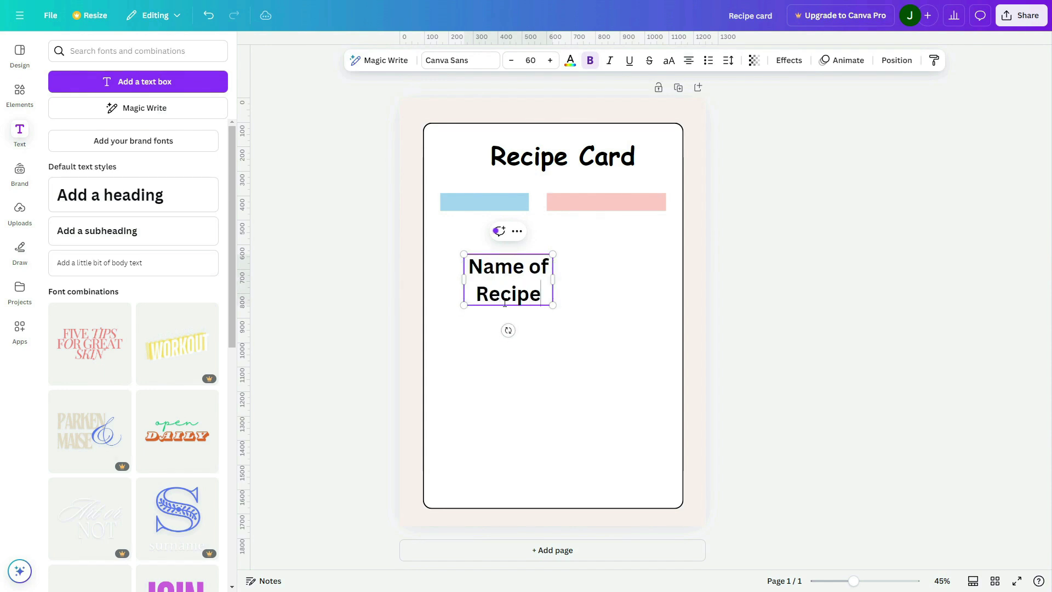
Fit the "Name of Recipe" label onto the light blue bar on one line and change it to uppercase.
drag(553, 267, 486, 202)
click(669, 60)
click(587, 322)
click(537, 277)
click(564, 268)
Change the "NAME OF RECIPE" label's font to Open Sans and remove its bold formatting.
click(467, 61)
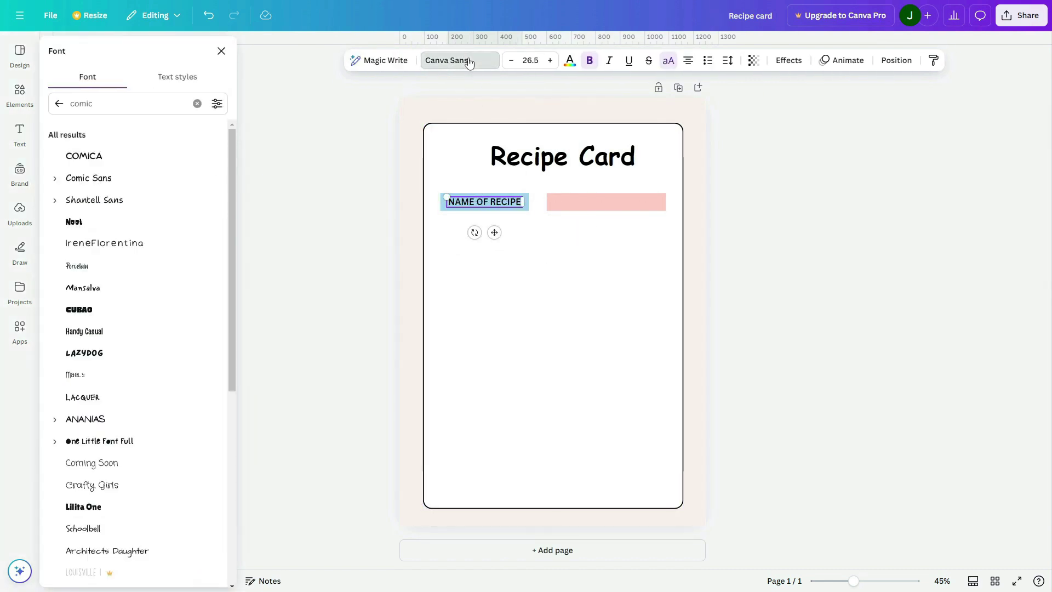
click(103, 105)
text(open san)
key(ctrl+a)
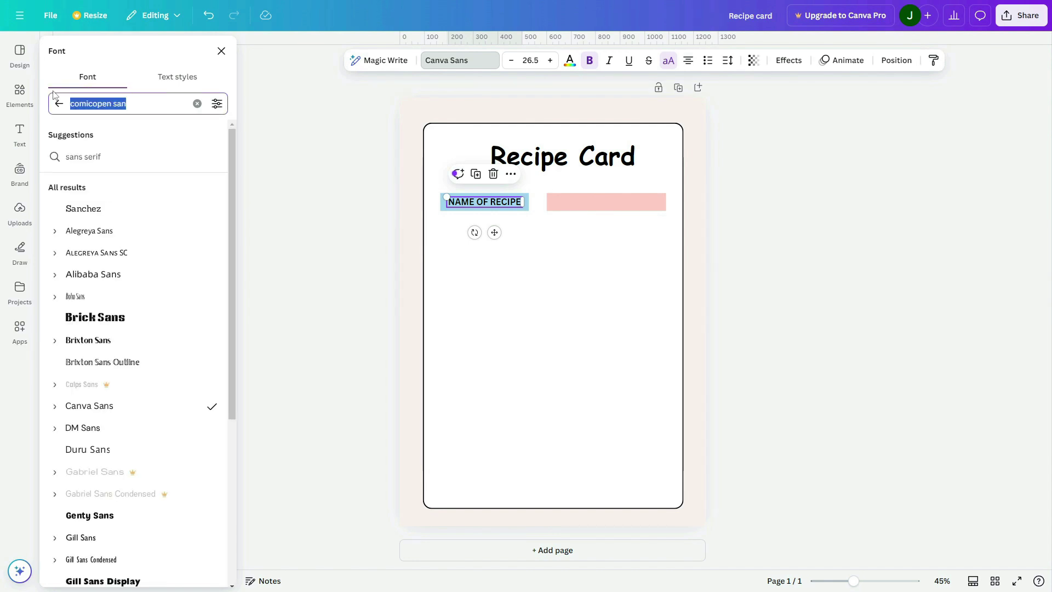
text(open sa)
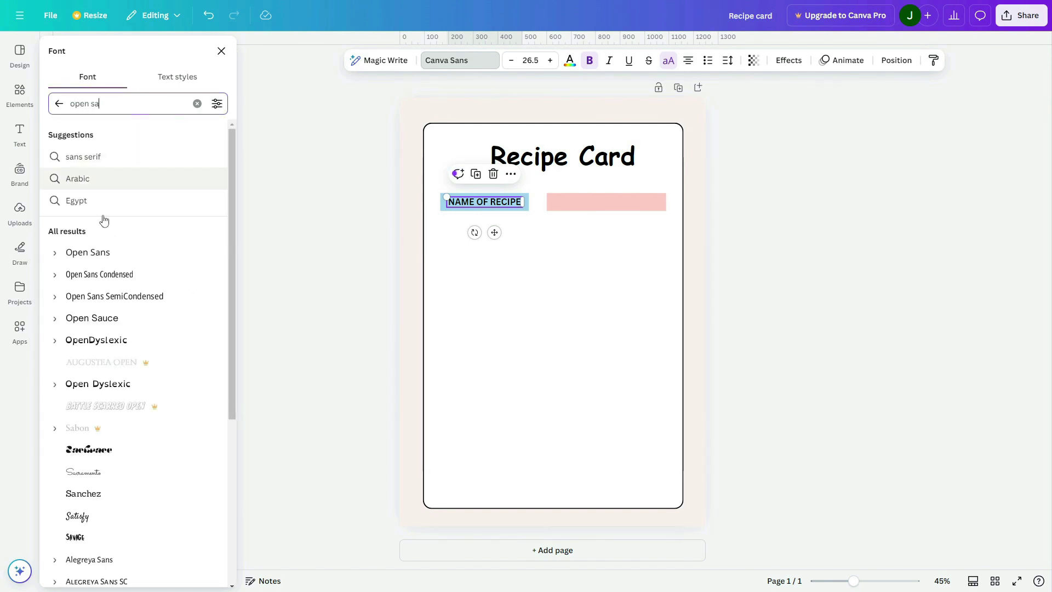
click(82, 253)
click(589, 61)
click(554, 276)
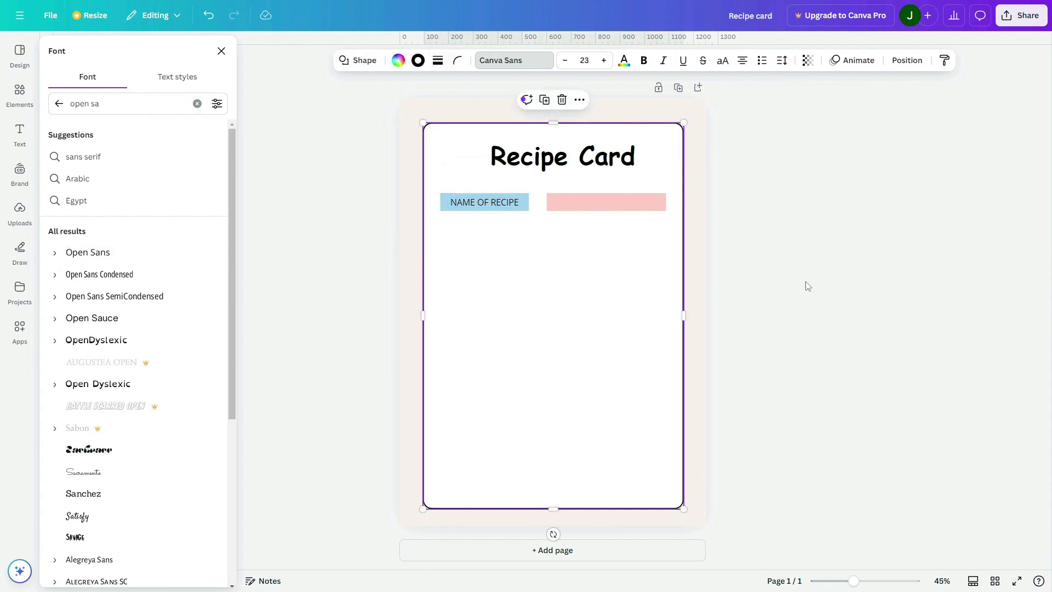
Place a copy of the "NAME OF RECIPE" label on the pink bar and change its text to "INGREDIENT".
double_click(500, 204)
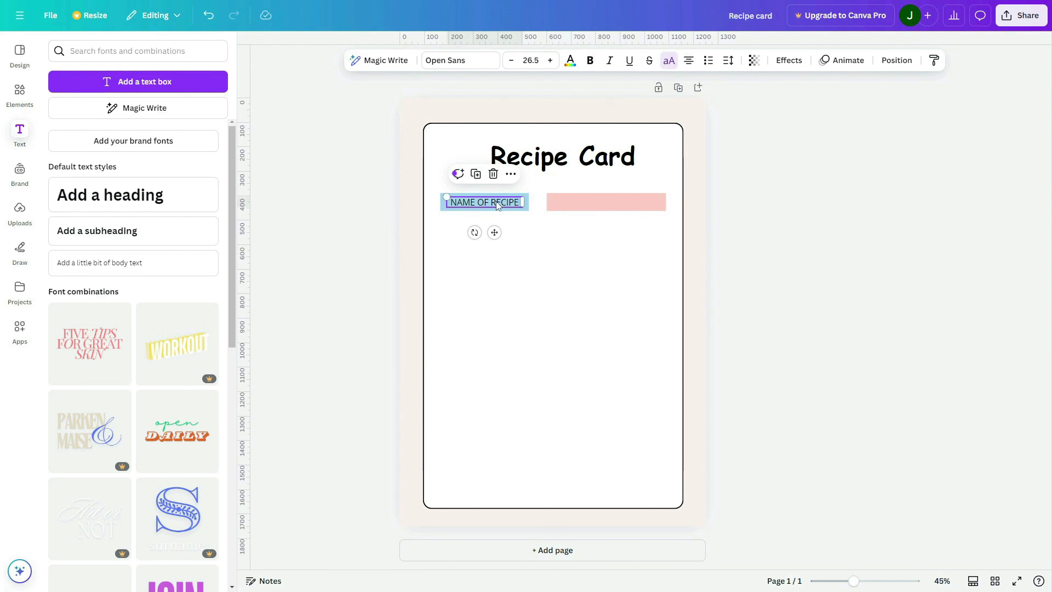
drag(499, 205, 605, 202)
double_click(606, 201)
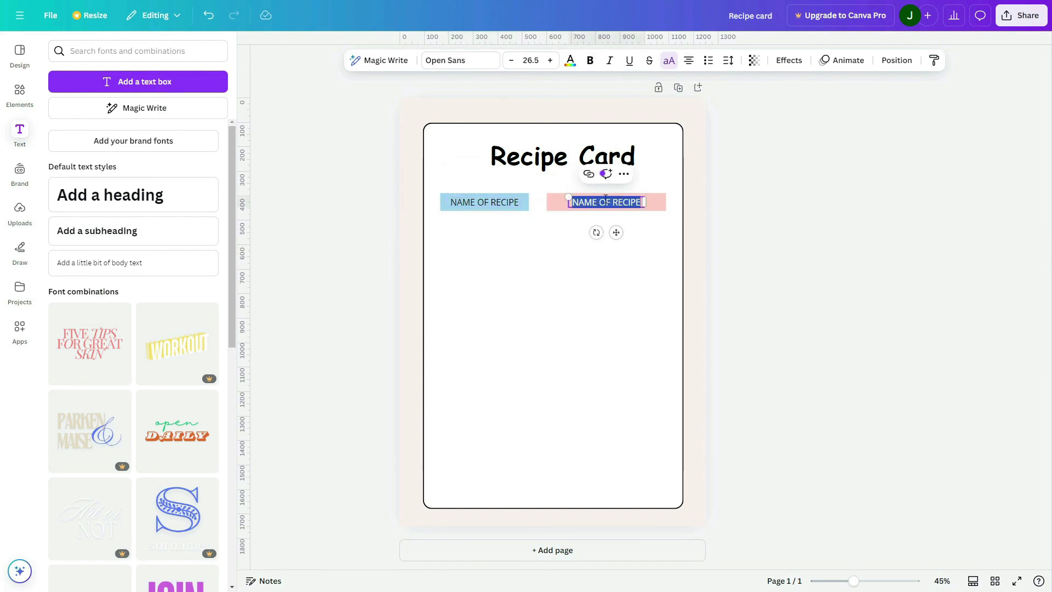
key(BackSpace)
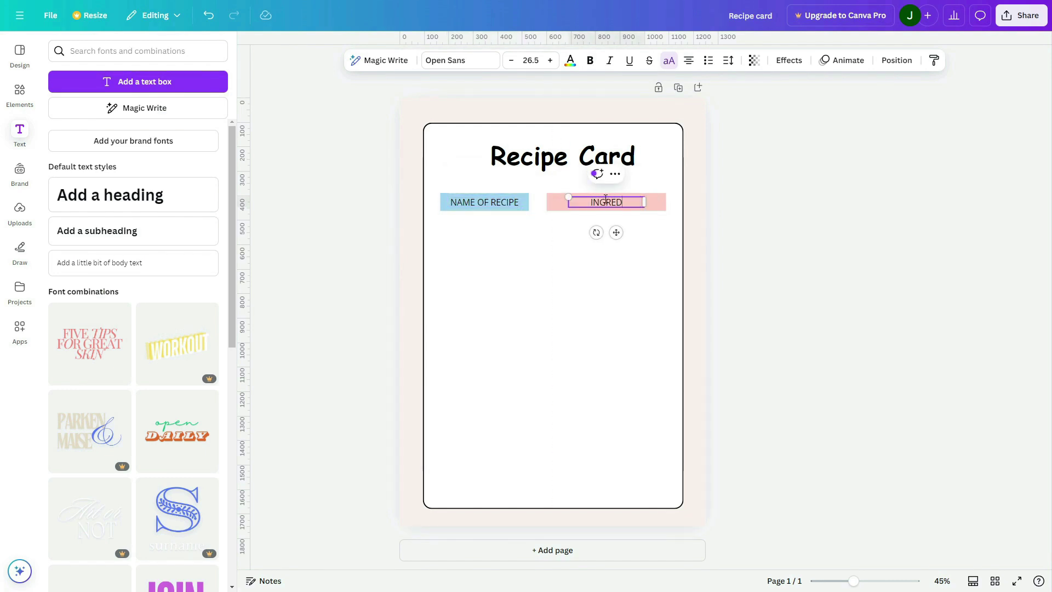
click(777, 236)
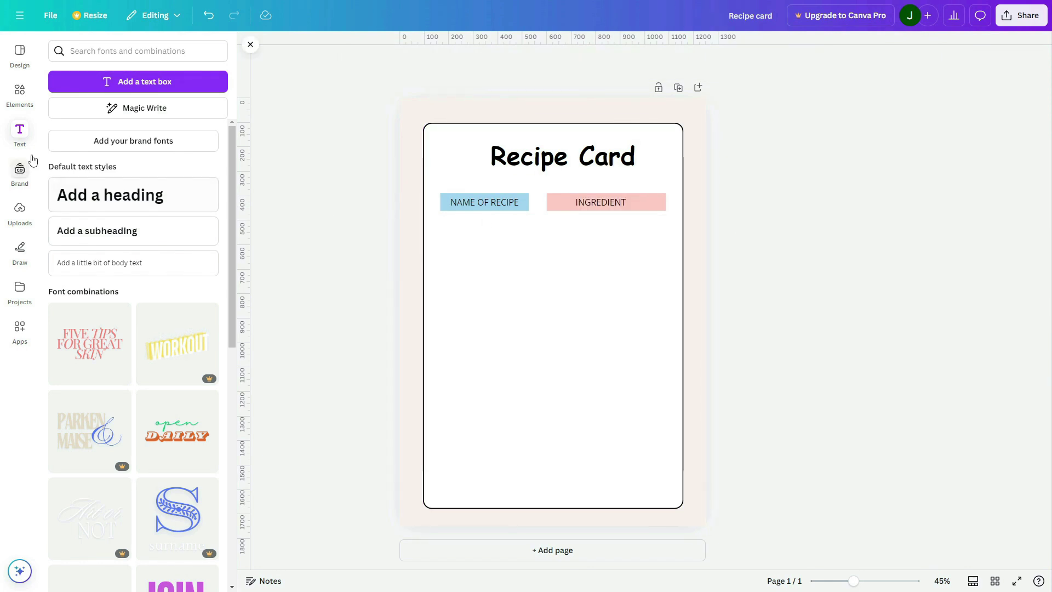
Add a straight horizontal line below the "NAME OF RECIPE" bar, matching the bar's width and aligned with its edges.
click(15, 109)
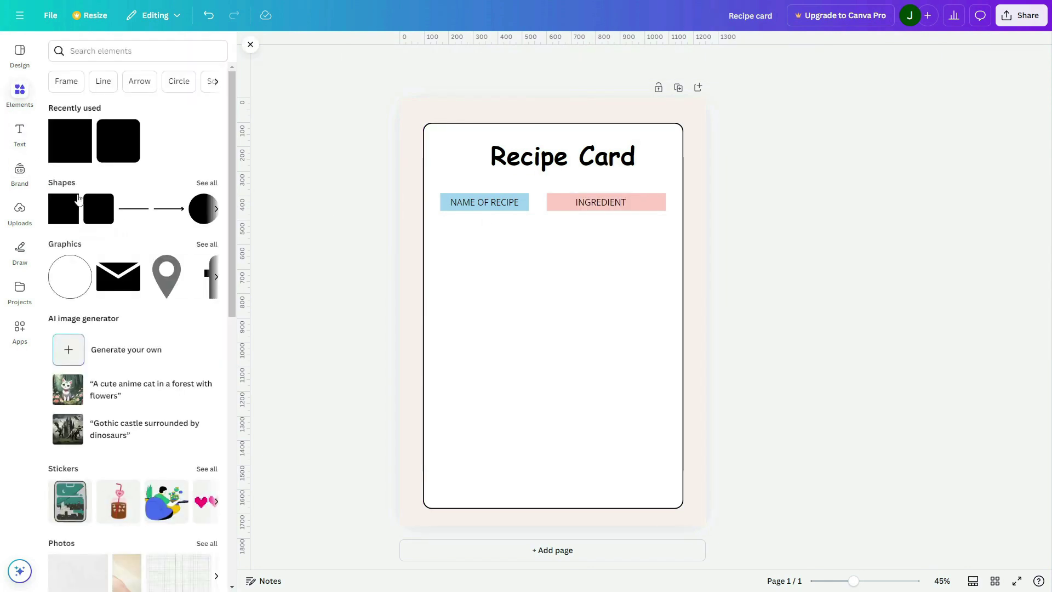
click(131, 214)
click(836, 265)
drag(570, 309, 510, 241)
drag(538, 237, 477, 235)
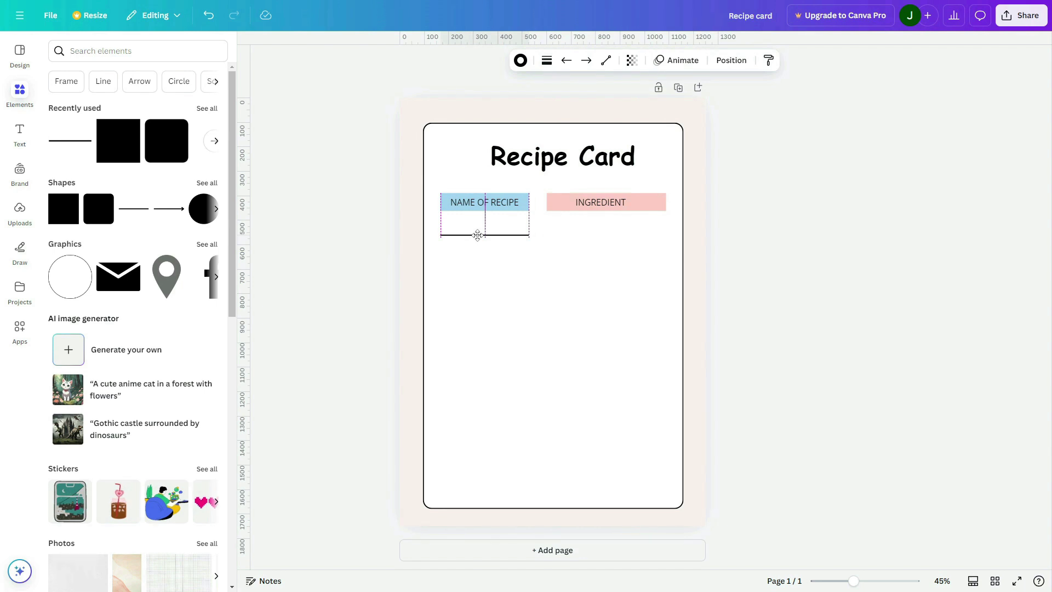
Give the line below the "NAME OF RECIPE" bar a dotted style.
click(567, 60)
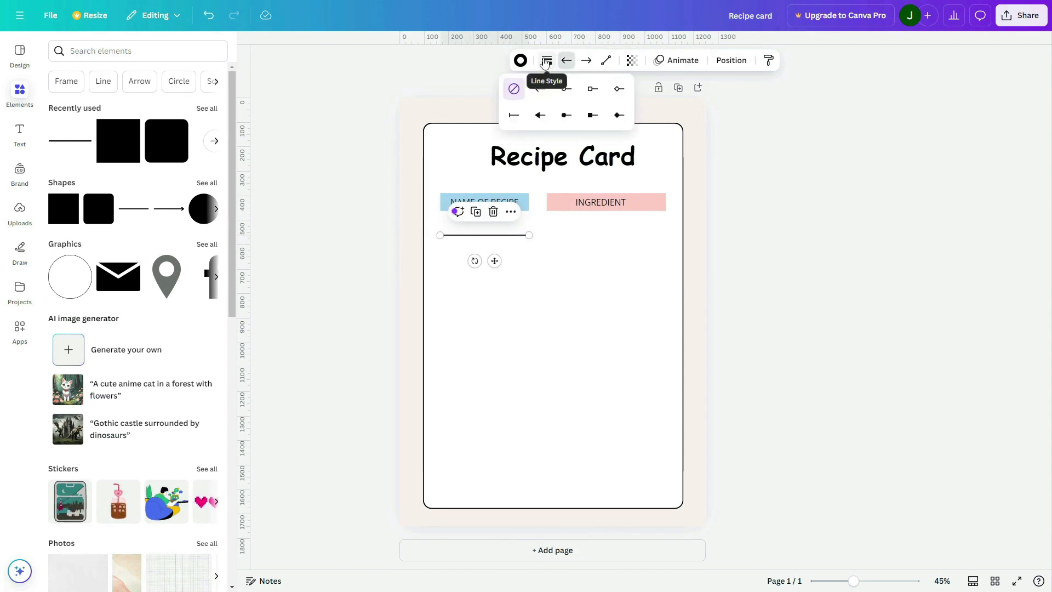
click(546, 61)
click(598, 96)
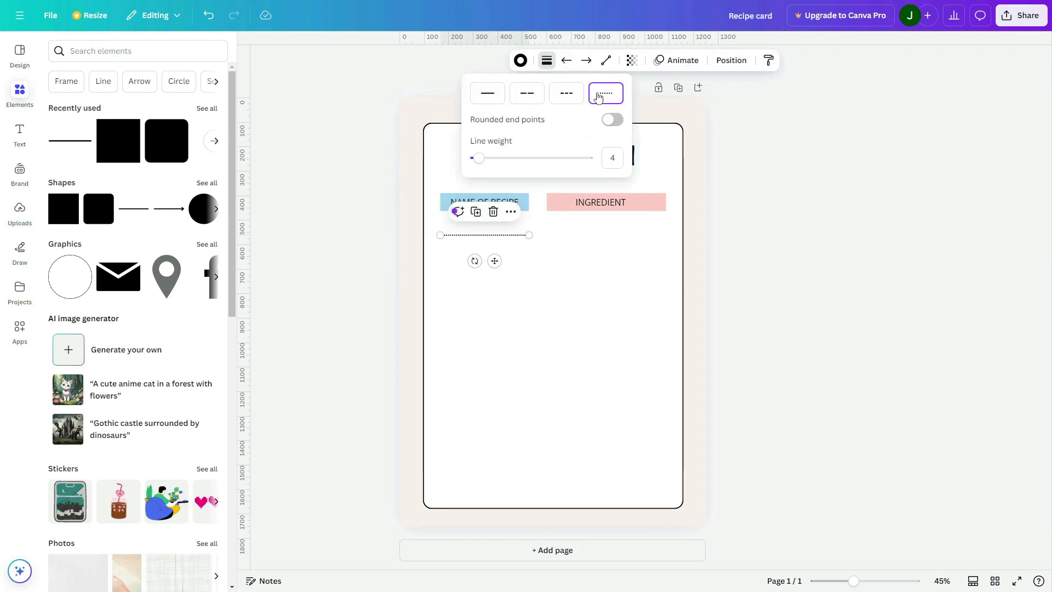
click(783, 278)
click(809, 299)
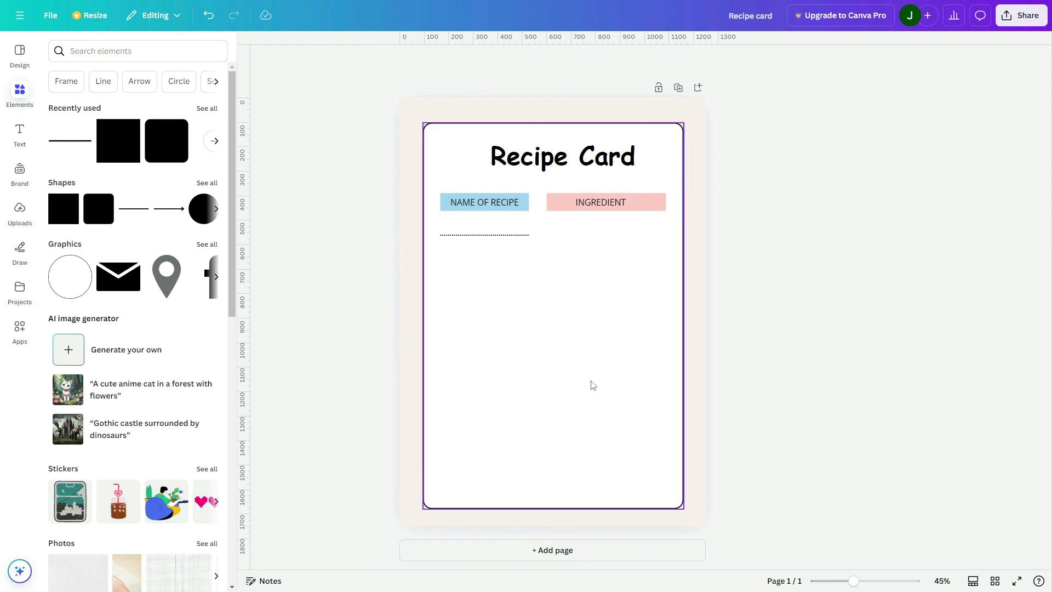
Place a copy of the light blue bar with its label below the dotted line and change the copy's text to "SERVE".
click(528, 207)
click(534, 227)
shift+click(495, 208)
drag(495, 208, 490, 261)
double_click(490, 258)
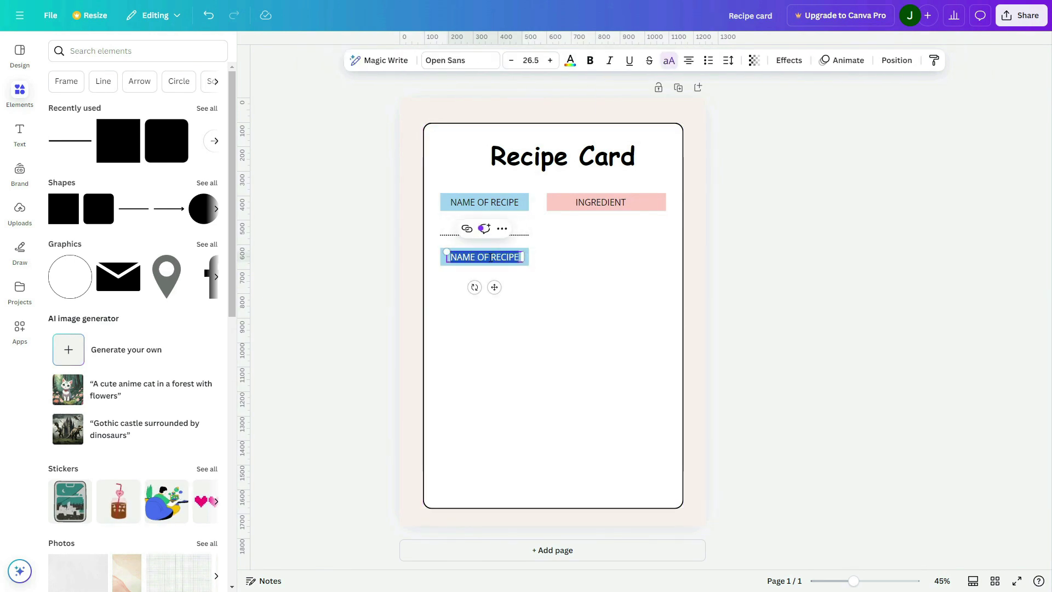
text(SERVE)
Fill the "SERVE" bar with a custom pale green colour.
click(524, 263)
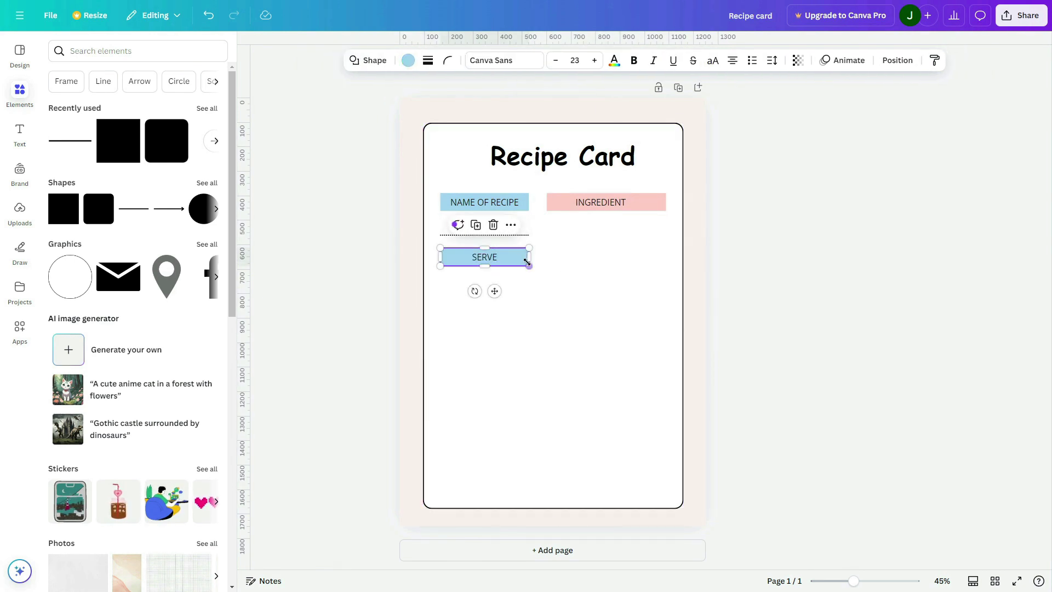
click(408, 61)
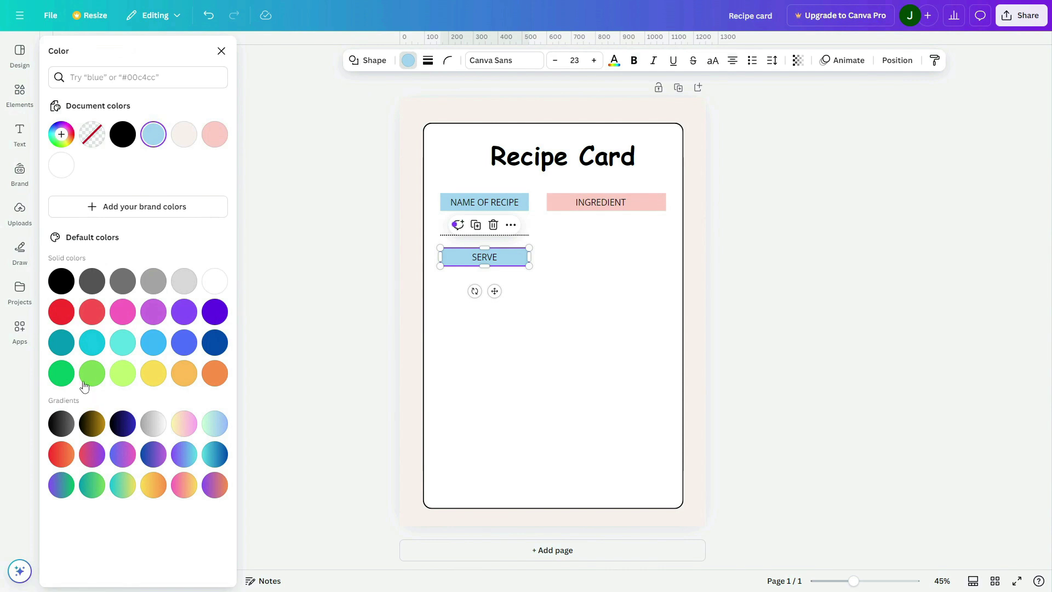
click(68, 375)
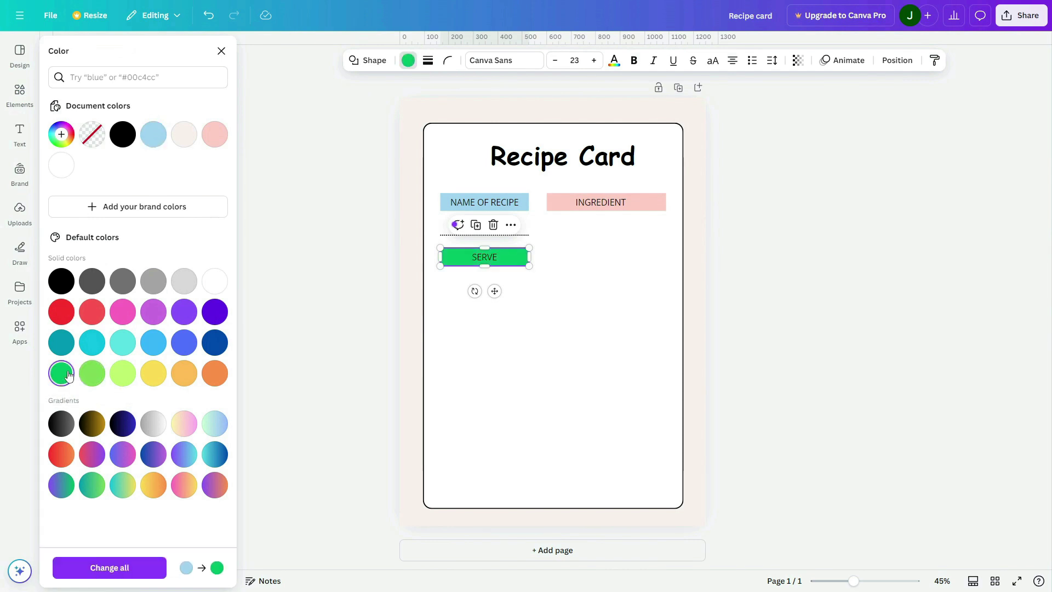
click(62, 134)
click(111, 190)
drag(123, 260, 112, 258)
drag(104, 192, 76, 193)
click(636, 336)
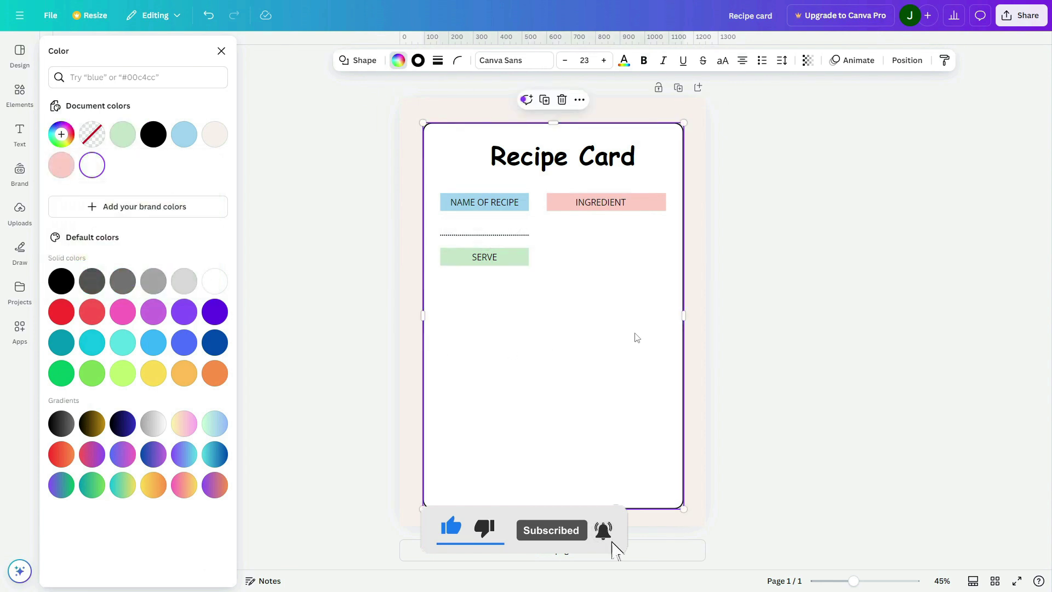
Place a copy of the dotted line below the green "SERVE" bar.
drag(494, 234, 487, 293)
click(577, 296)
click(863, 299)
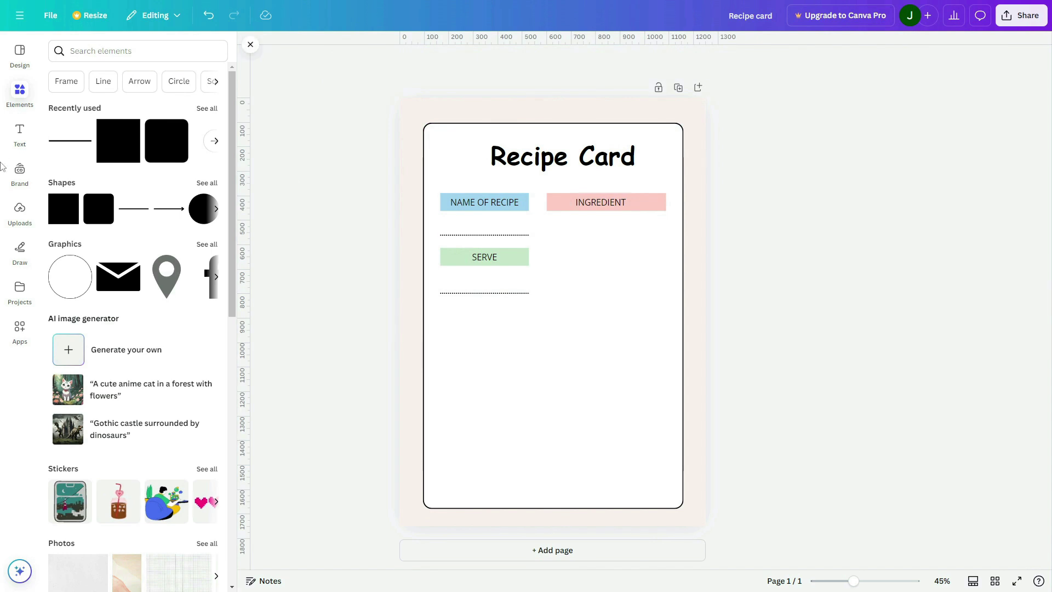
Add a small square between the "SERVE" bar and its dotted line, and duplicate it into an evenly spaced row of four.
click(58, 216)
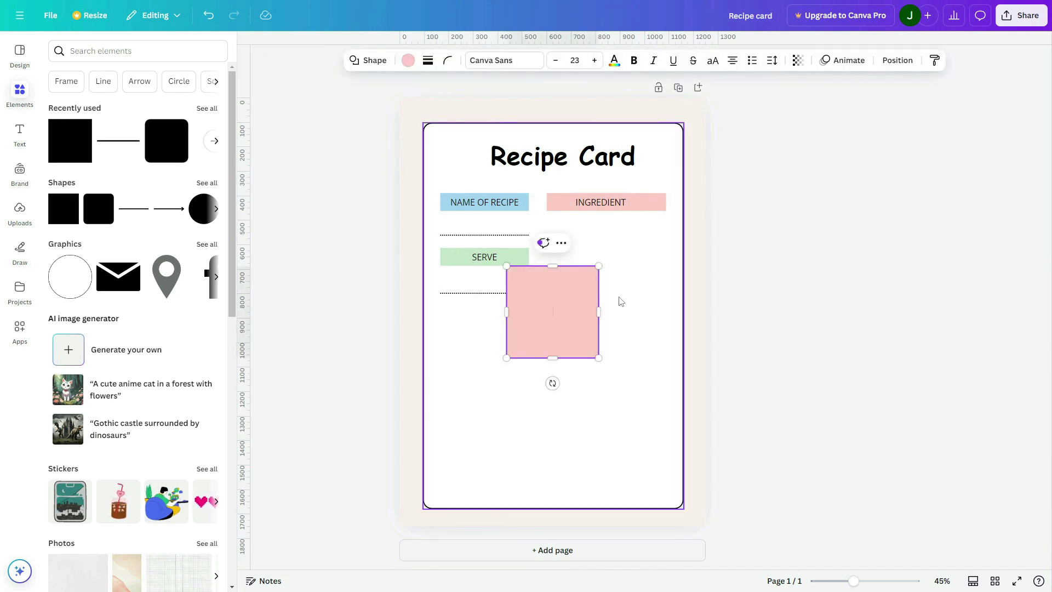
drag(596, 267, 451, 281)
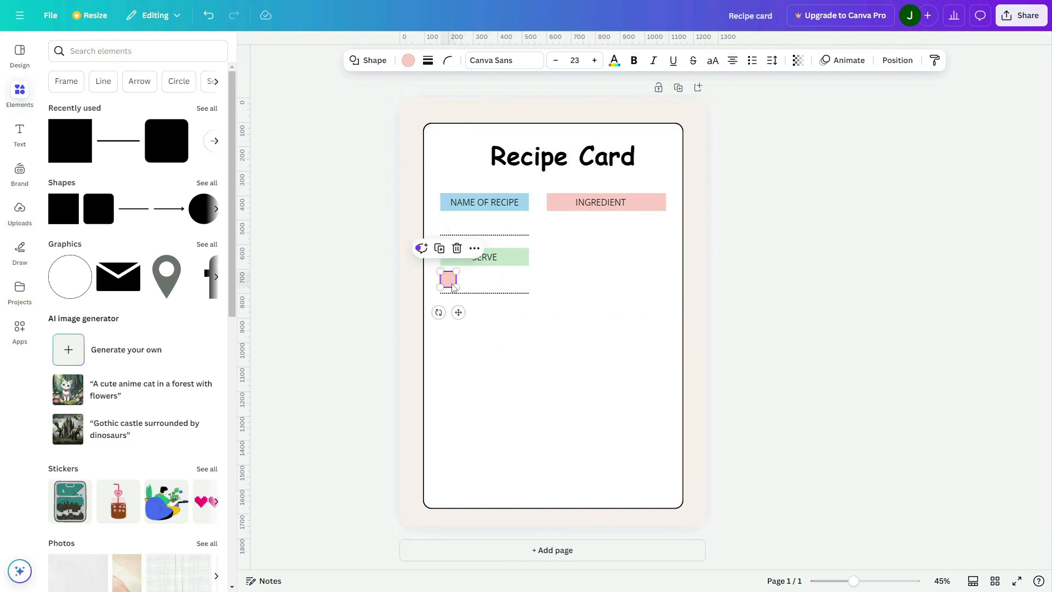
scroll(453, 289, up, 5)
drag(383, 278, 456, 286)
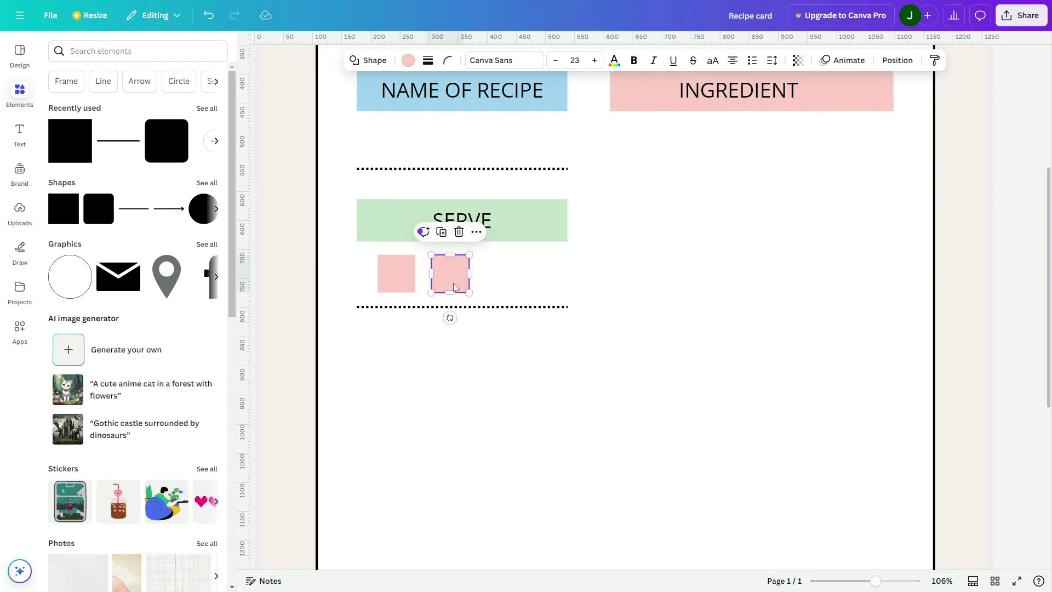
key(ctrl+d)
key(ctrl+d)
Scale down the row of four squares together so that it fits under the "SERVE" bar.
shift+click(504, 274)
shift+click(451, 274)
shift+click(396, 274)
drag(577, 293, 552, 291)
Remove the fill from the four squares and give them a solid black border with a weight of 2.
click(445, 60)
click(91, 137)
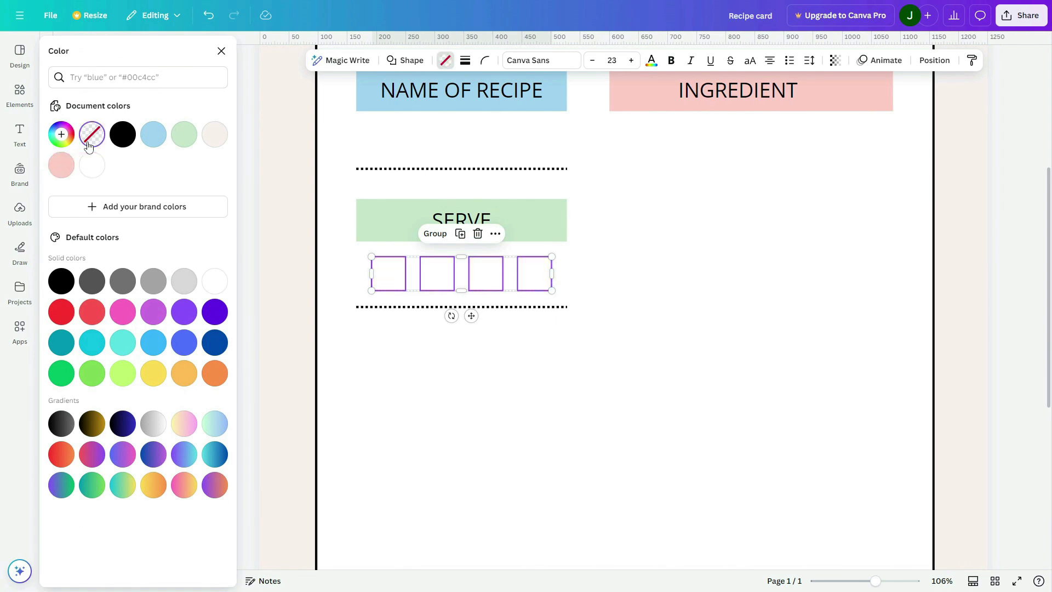
click(465, 60)
drag(399, 132, 399, 133)
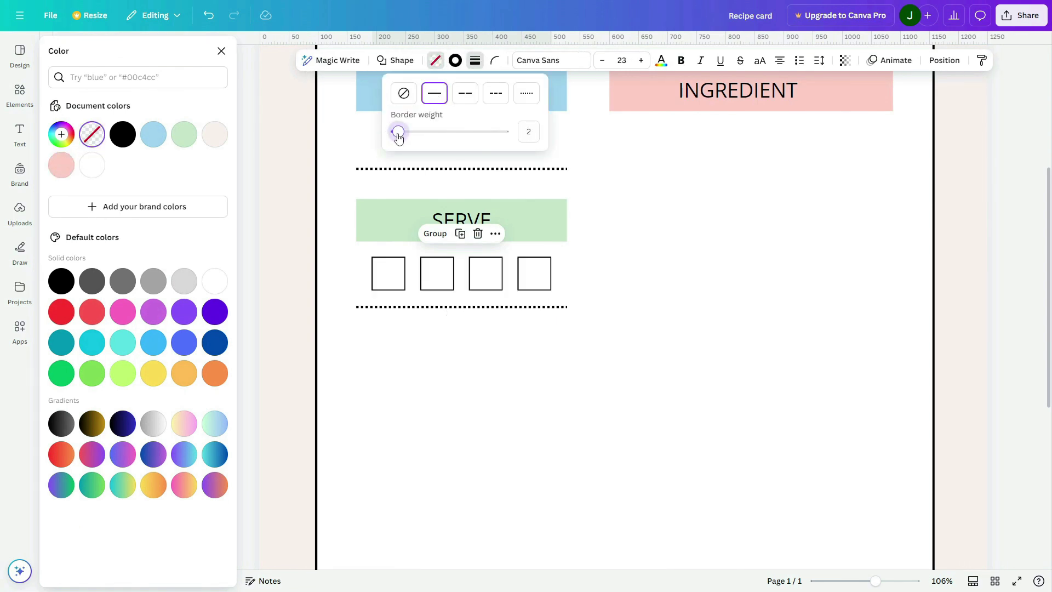
click(612, 308)
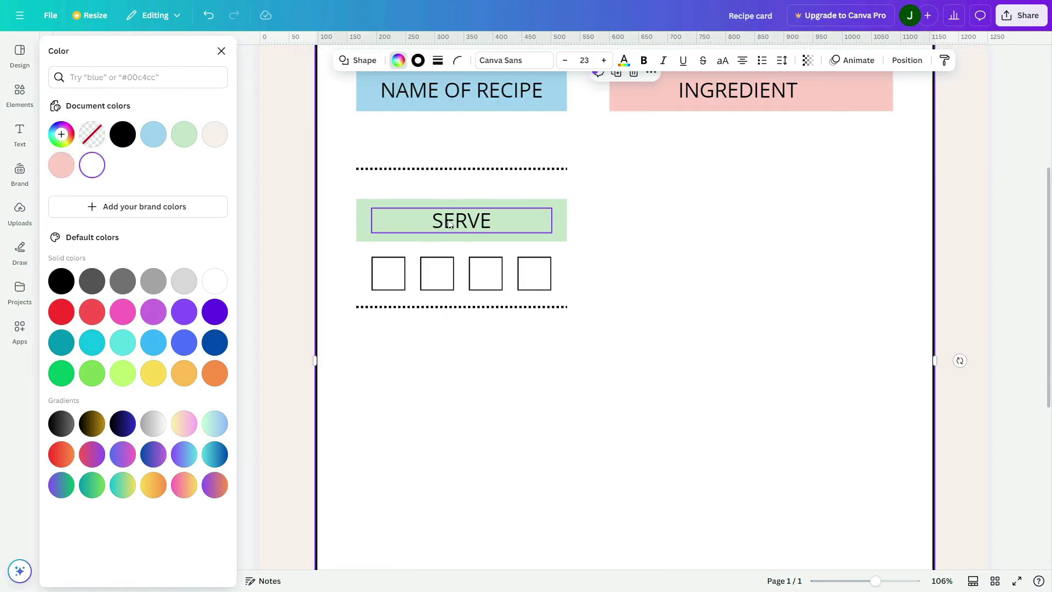
Label the four squares 2, 4, 6 and 8 with text matching the "SERVE" label.
click(486, 230)
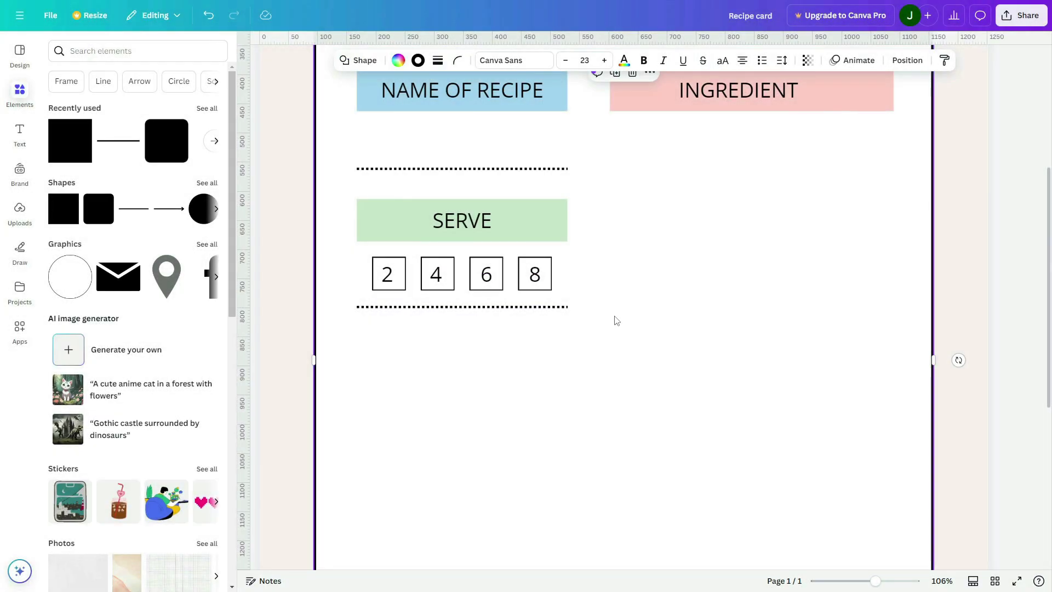
scroll(615, 320, down, 5)
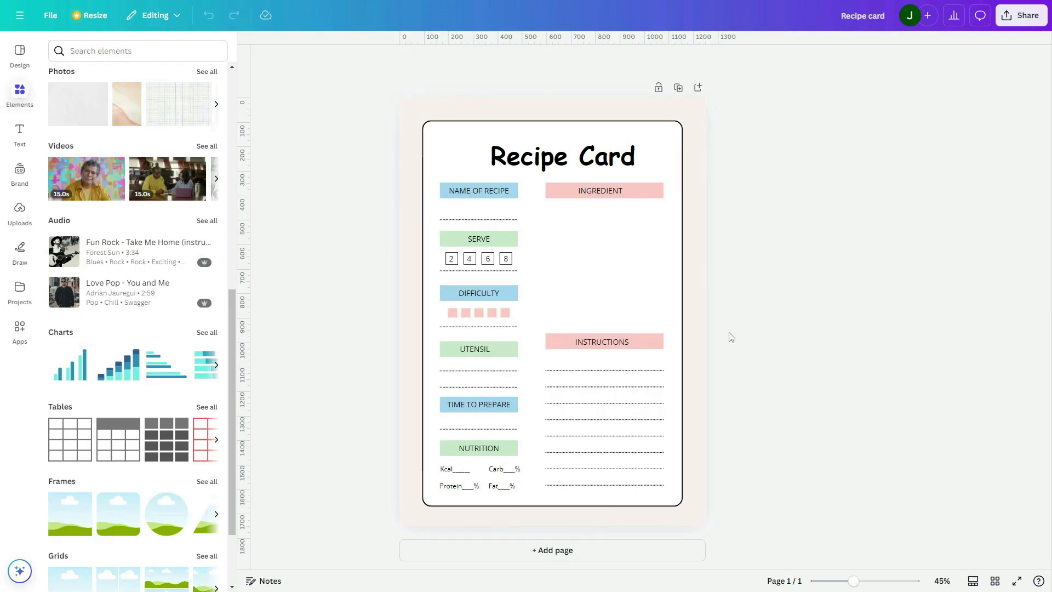
Search the graphics for "recipe" and add the illustration of a woman cooking while holding an open green book.
click(114, 51)
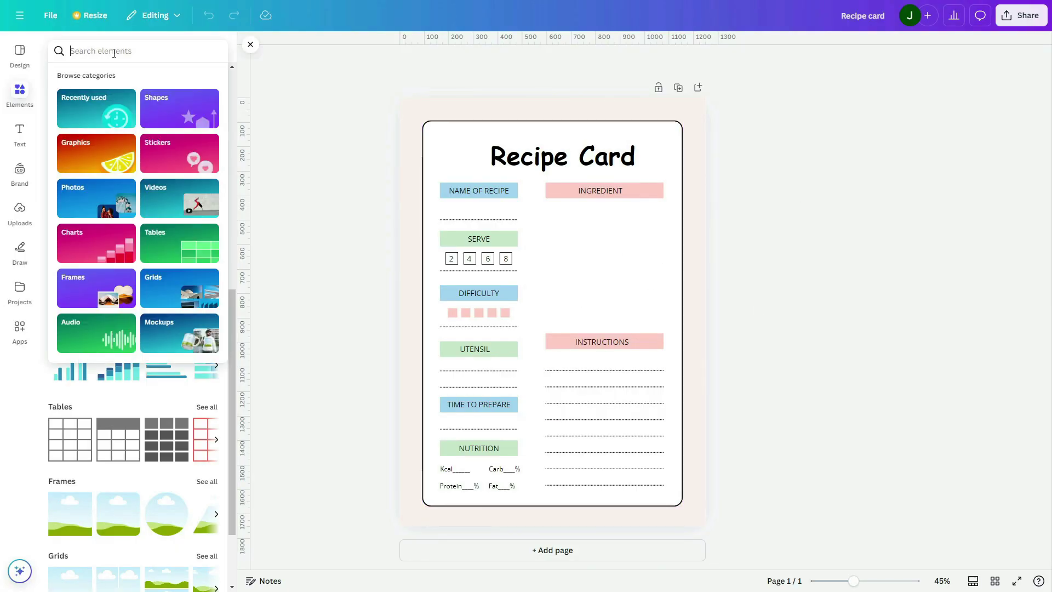
text(recipe)
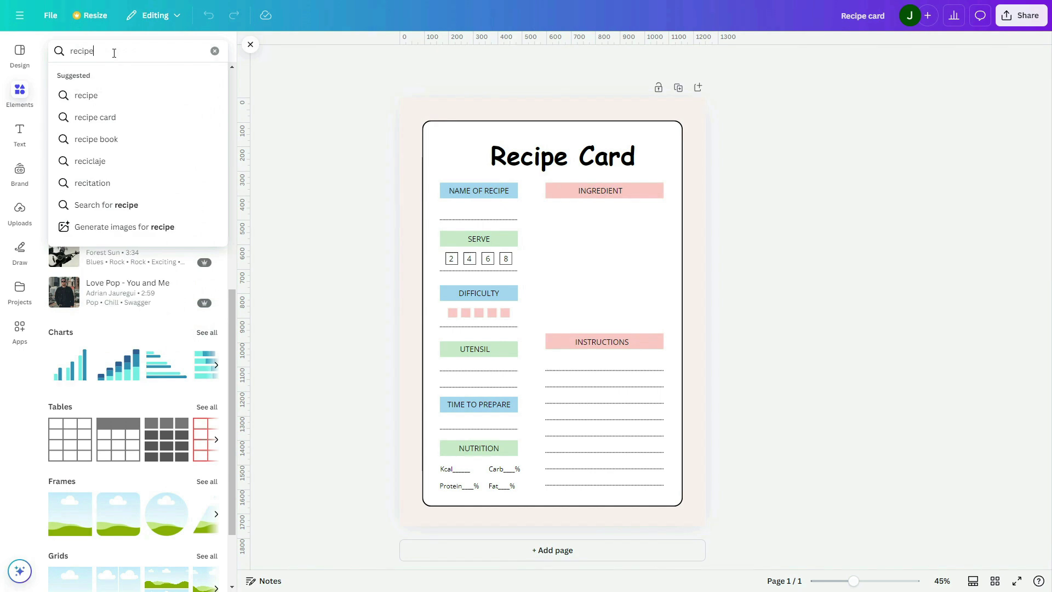
key(Return)
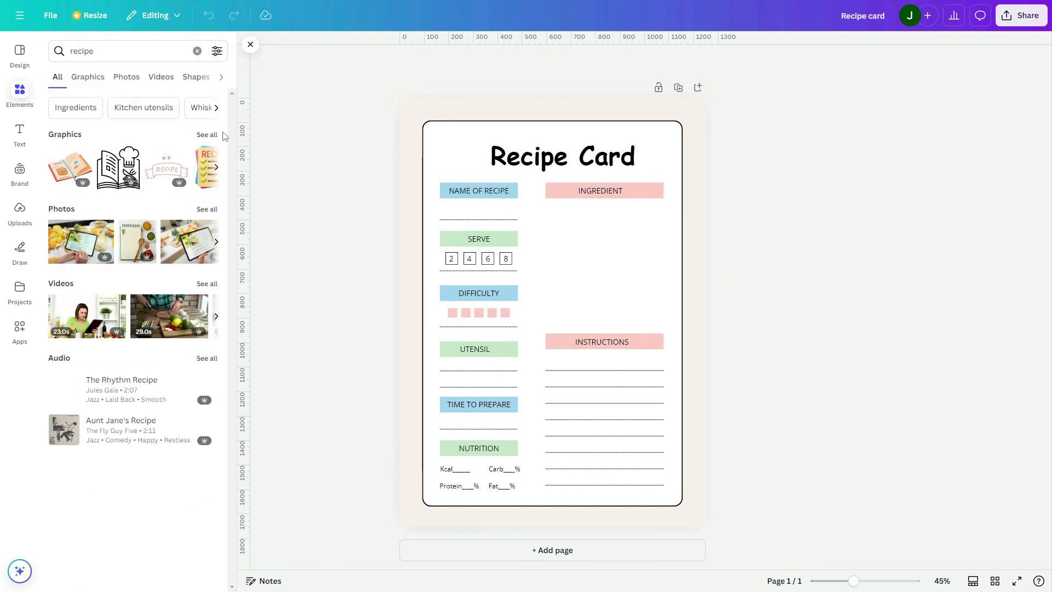
click(208, 135)
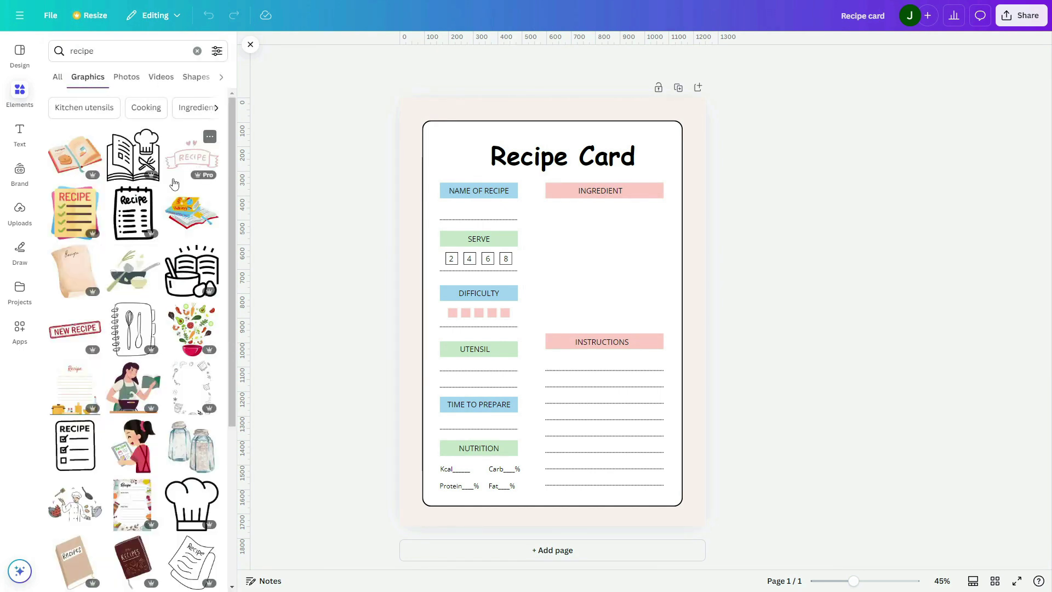
scroll(173, 182, down, 2)
scroll(174, 183, down, 3)
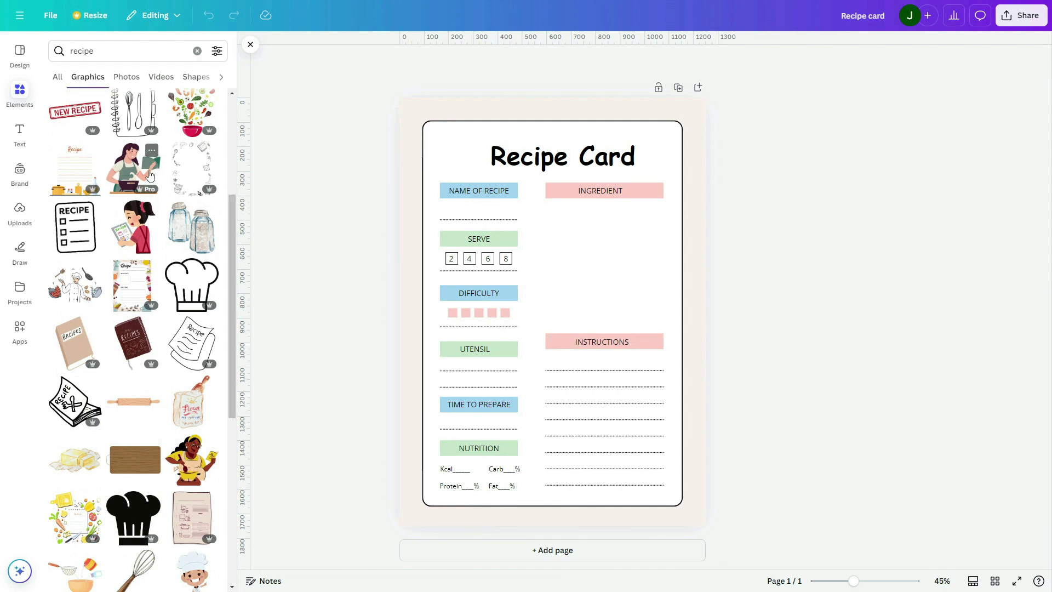
click(130, 171)
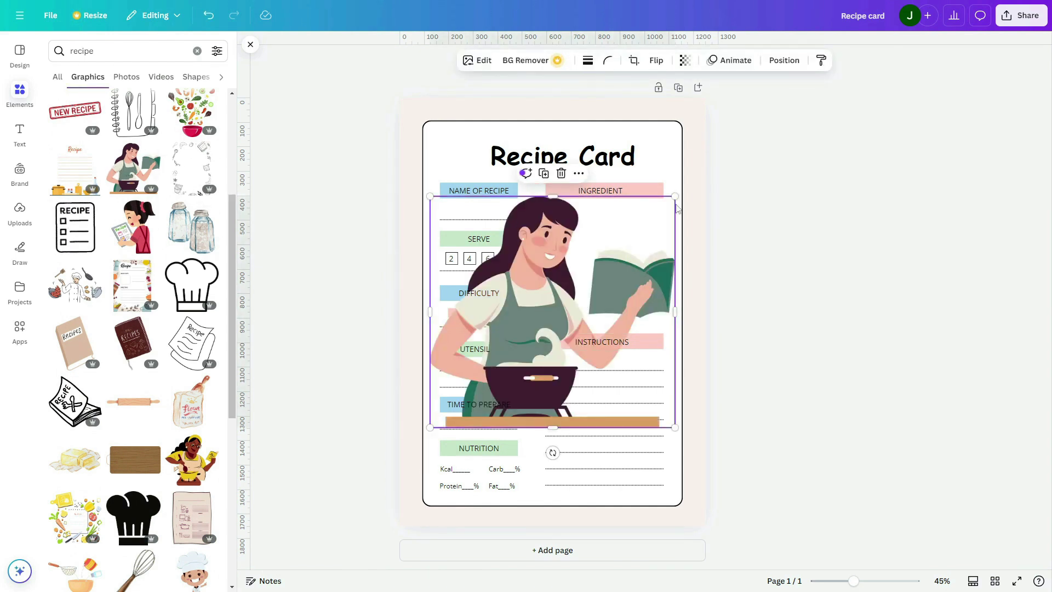
Shrink the cook illustration to about the title's height and place it in front of "Recipe Card", shifting the title aside for room.
drag(562, 276, 636, 181)
drag(734, 118, 470, 141)
drag(459, 155, 474, 155)
drag(523, 158, 492, 175)
click(481, 161)
click(794, 216)
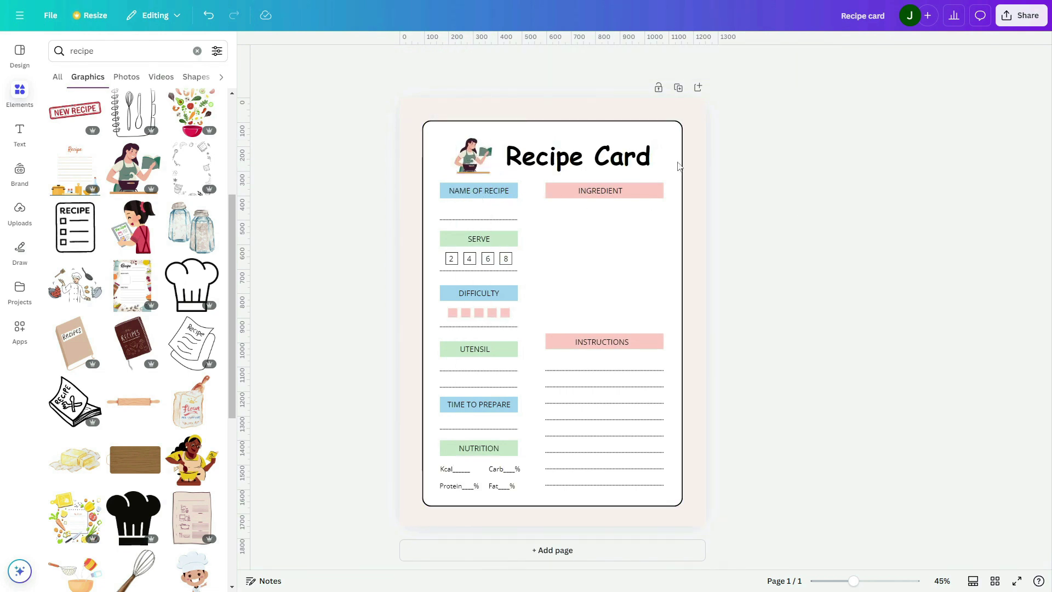
Move the "Recipe Card" title slightly closer to the cook illustration.
click(470, 156)
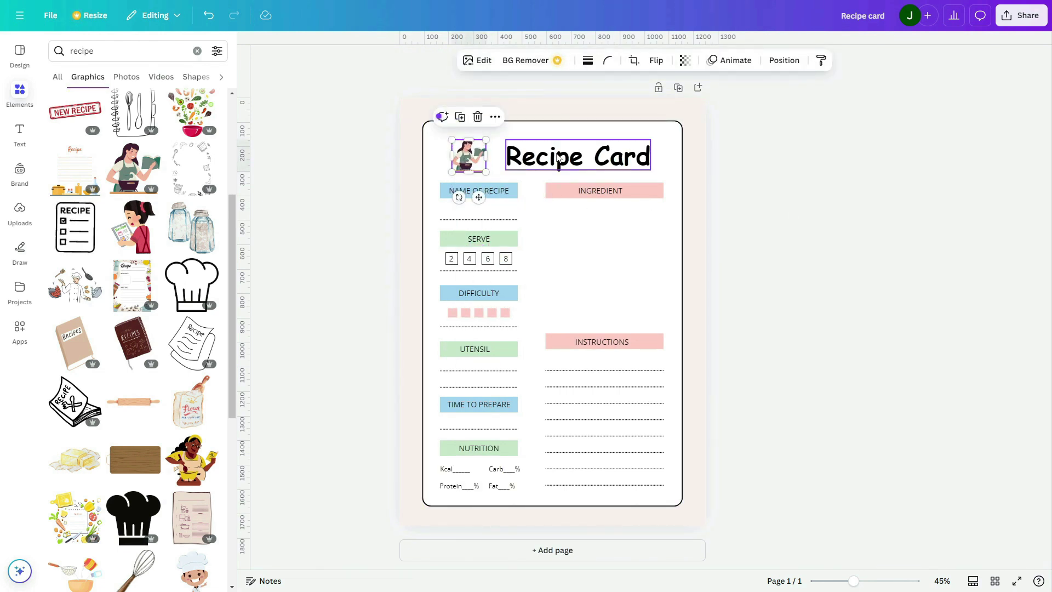
drag(557, 159, 546, 161)
click(869, 237)
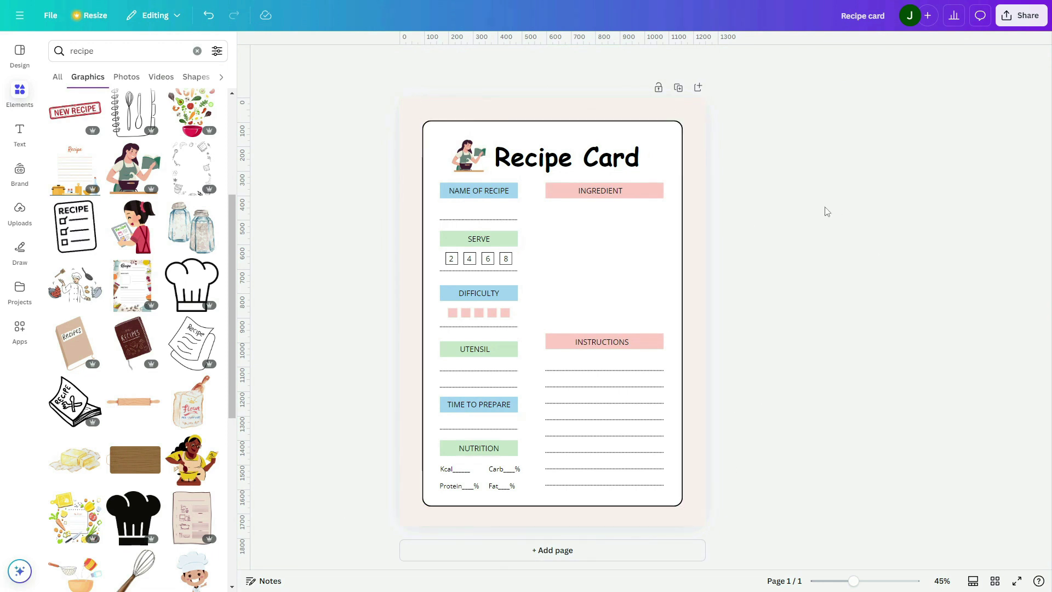
Add the scattered food doodle pattern from an "element food" graphics search and enlarge it over the page's top-left corner.
click(129, 49)
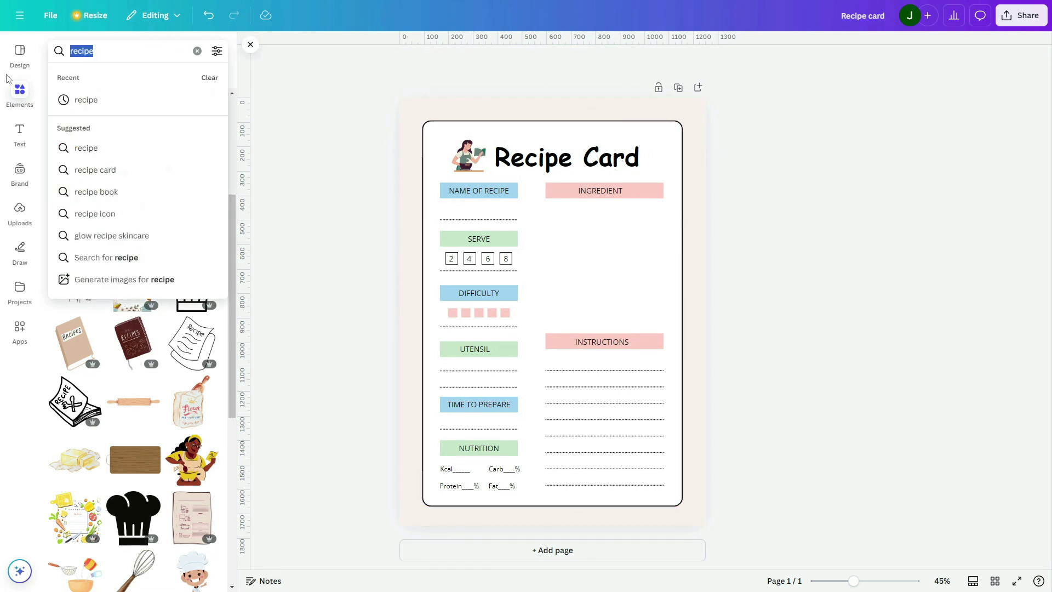
text(eleme)
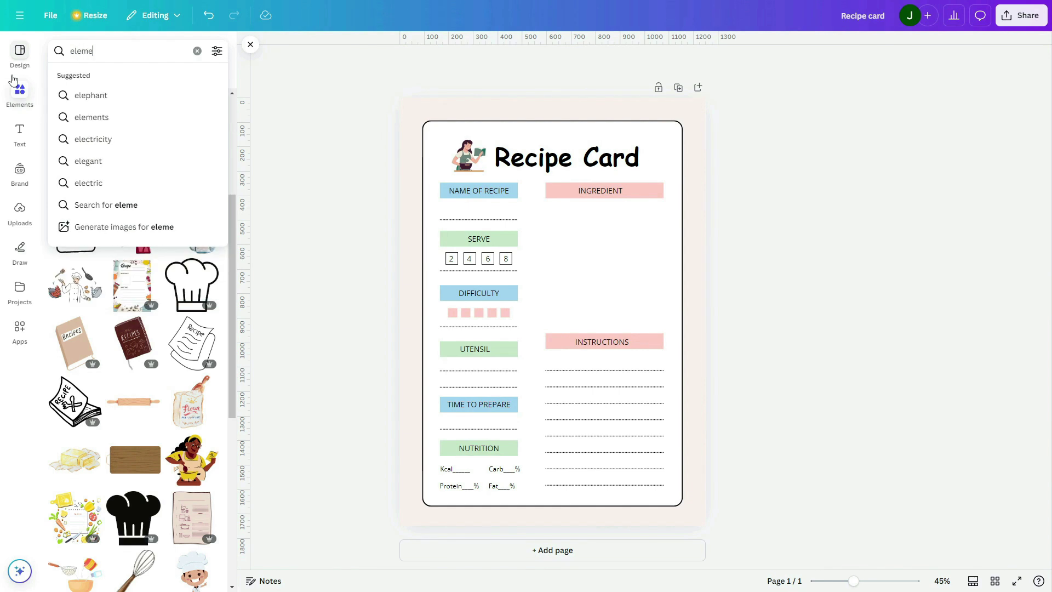
text(nt food)
key(Return)
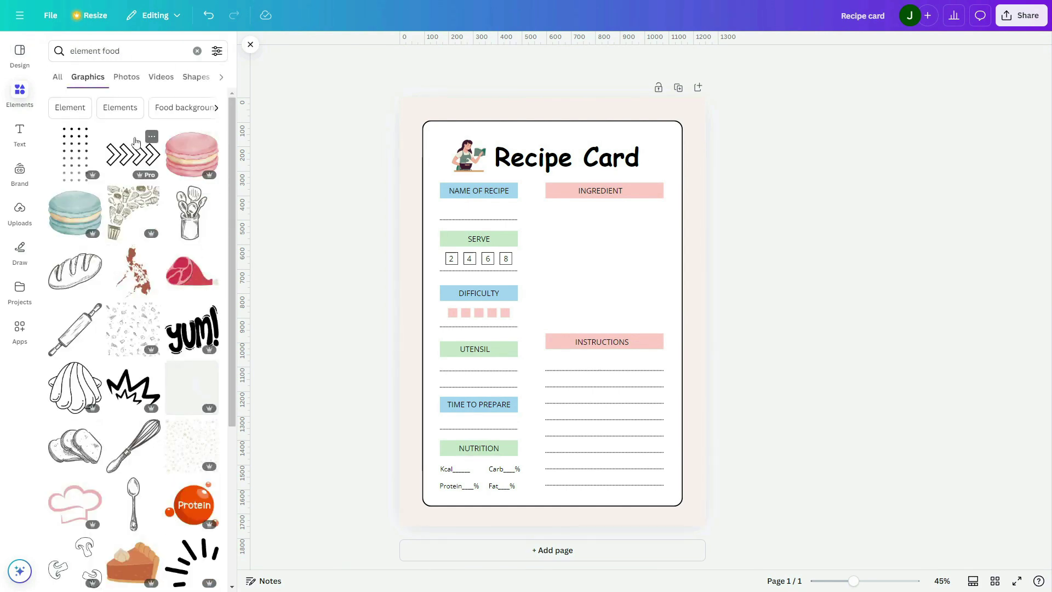
scroll(136, 142, down, 3)
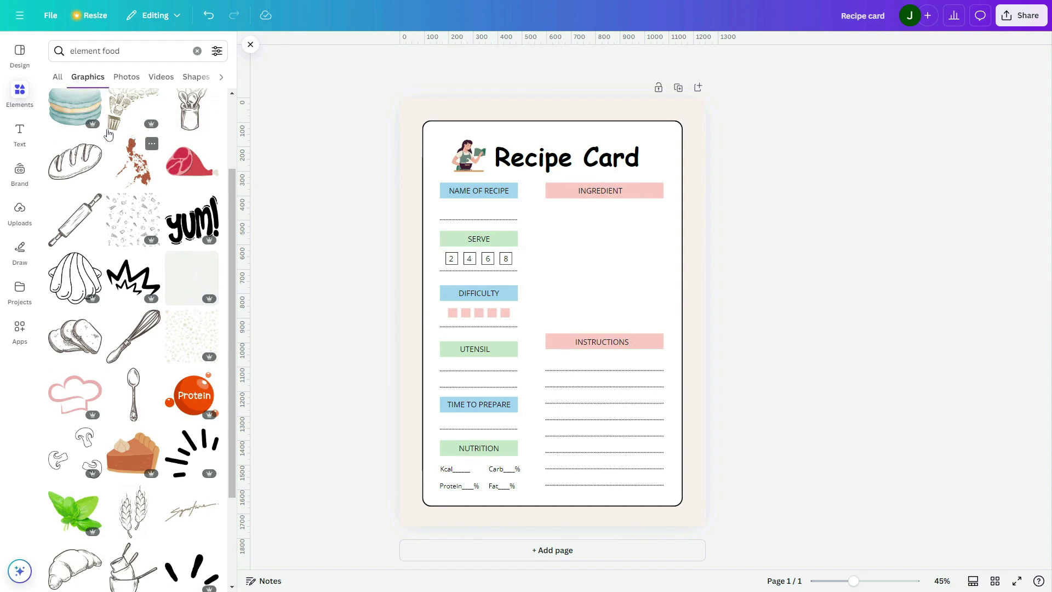
scroll(106, 167, down, 9)
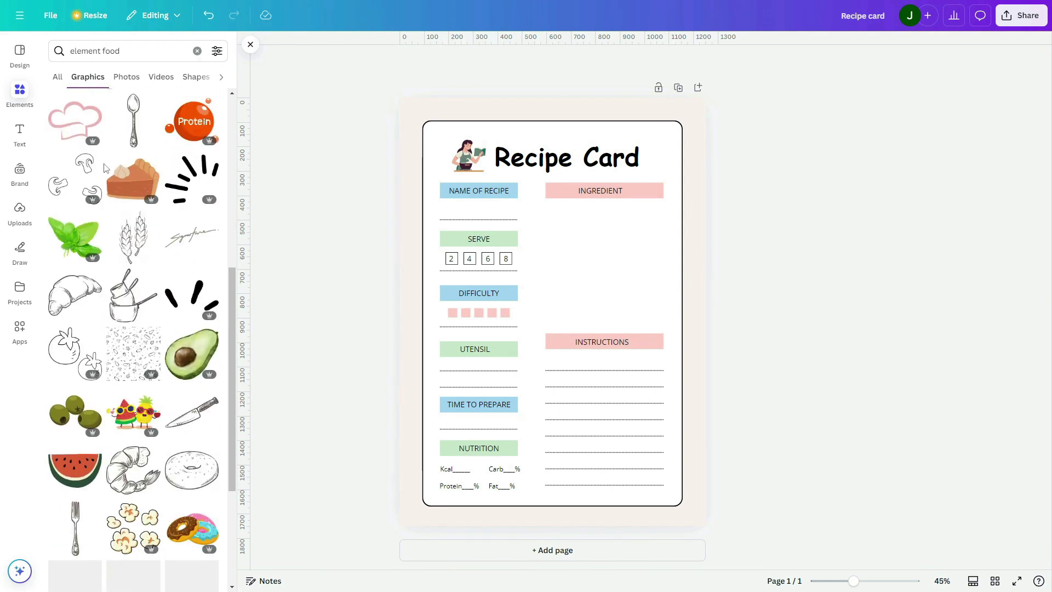
click(126, 247)
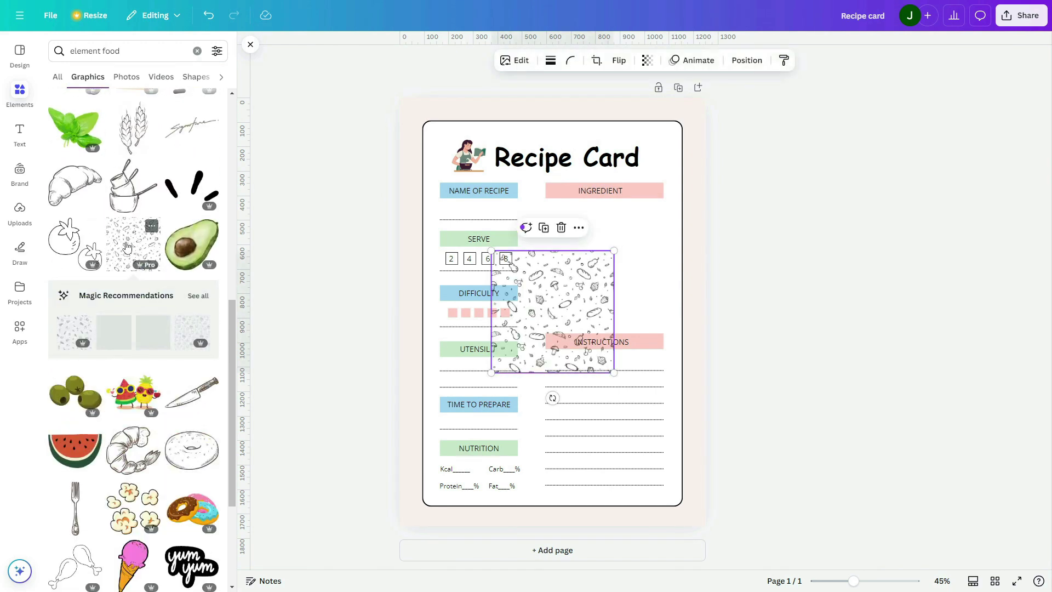
drag(572, 338, 469, 171)
drag(510, 207, 527, 223)
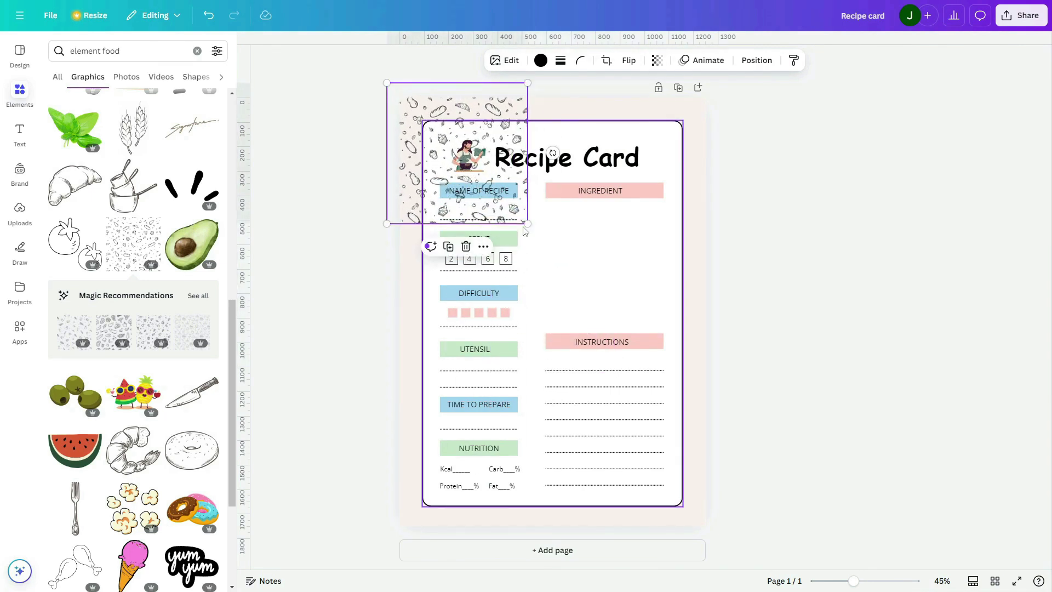
Try pink and very pale tints on the food doodle pattern, ending with white #FFFFFF.
click(541, 60)
click(215, 134)
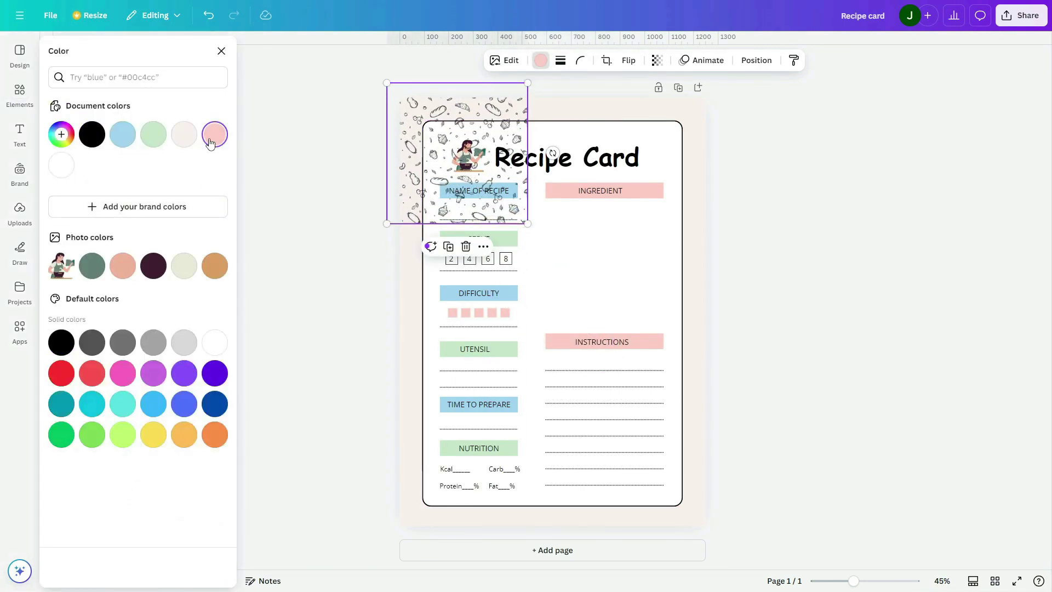
click(61, 135)
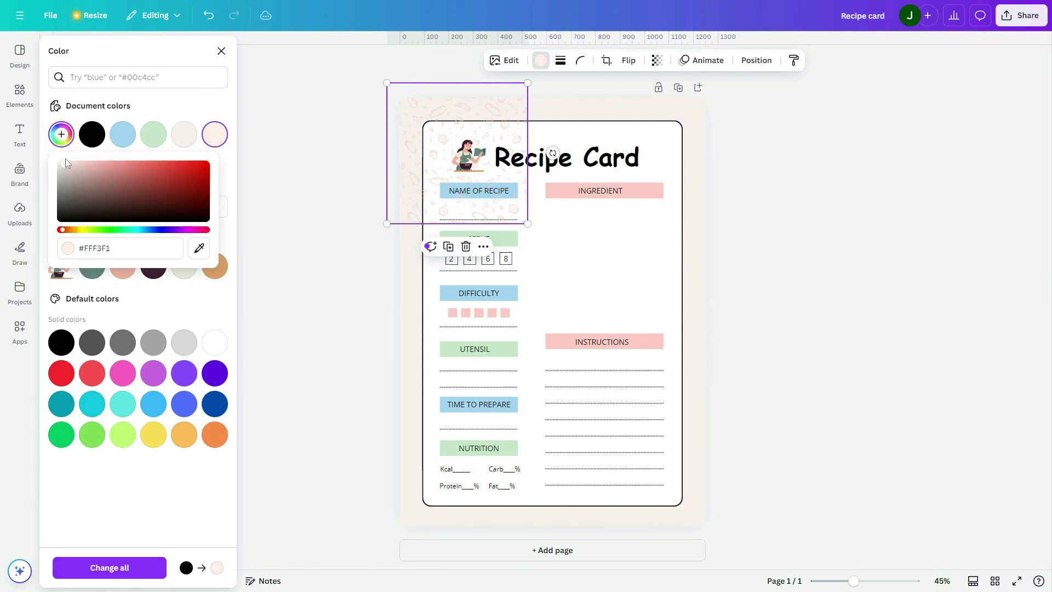
drag(60, 159, 61, 163)
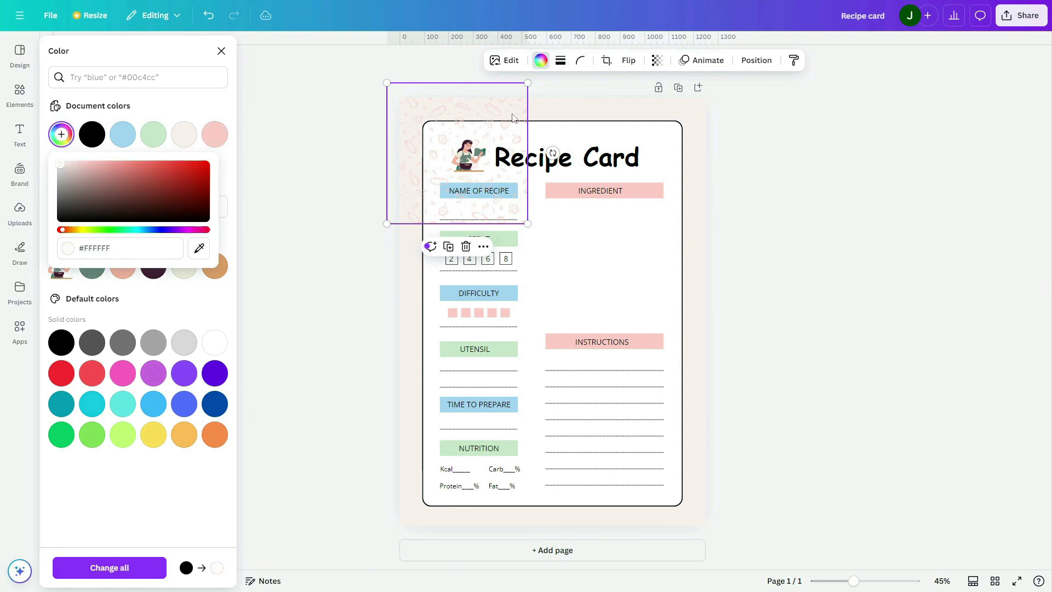
Set the food pattern's transparency to 73 and recolour it muted pink #EDD0CD.
click(657, 60)
mouse_move(674, 106)
mouse_down()
mouse_move(662, 108)
mouse_move(672, 108)
mouse_up()
click(214, 135)
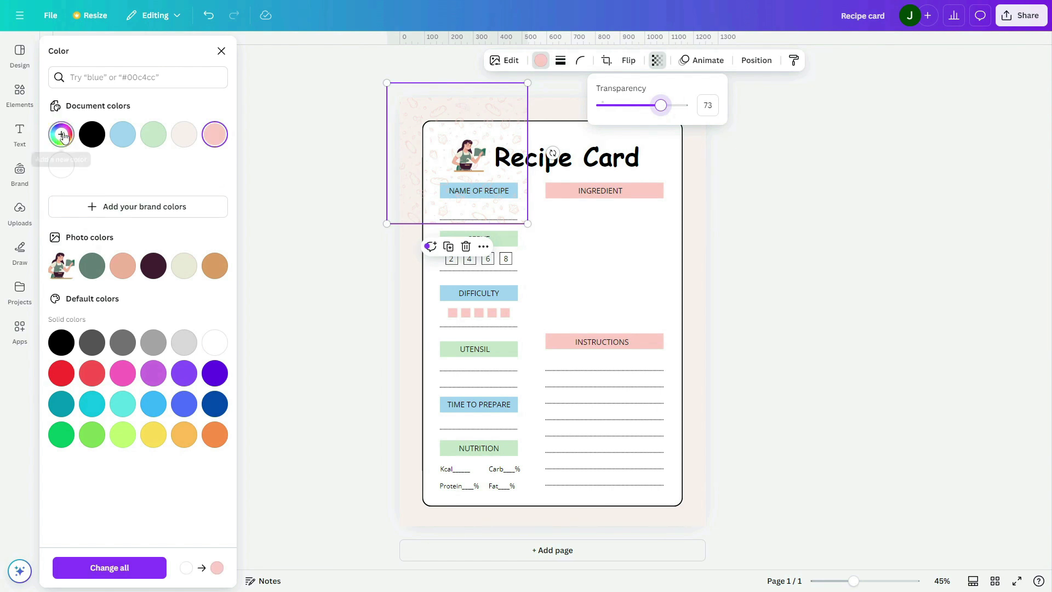
click(62, 135)
click(80, 168)
drag(80, 167, 80, 164)
key(Escape)
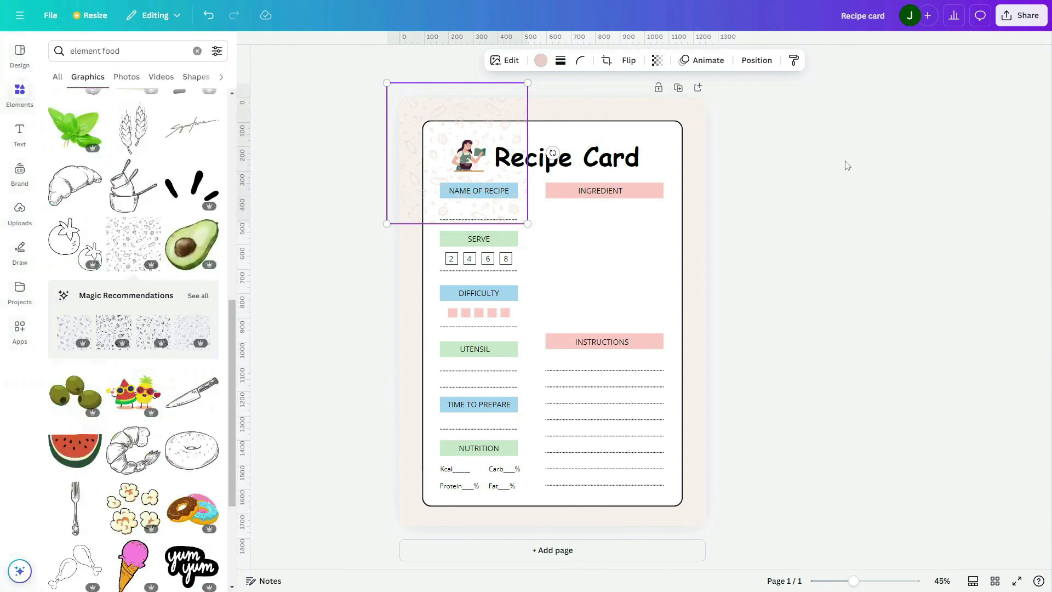
Send the food pattern to the back so that it lies behind the white card.
click(844, 166)
right_click(406, 118)
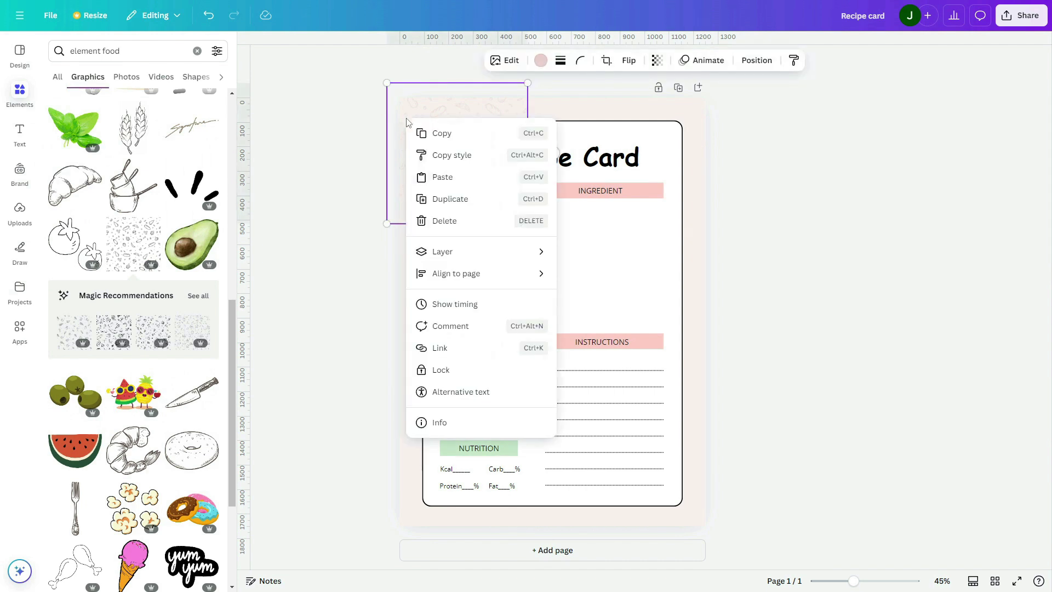
mouse_move(455, 252)
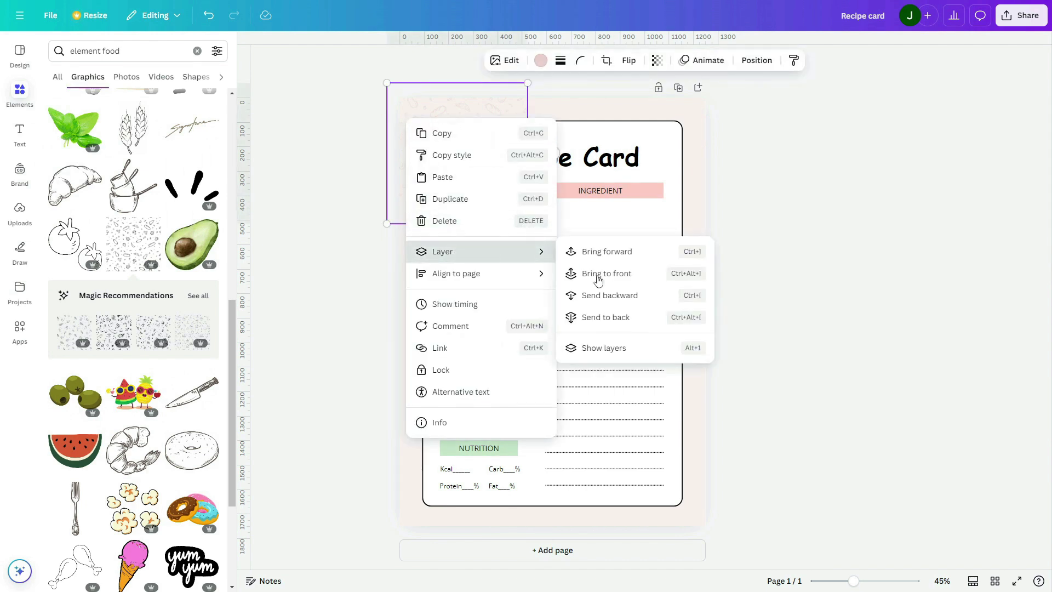
click(617, 323)
click(844, 235)
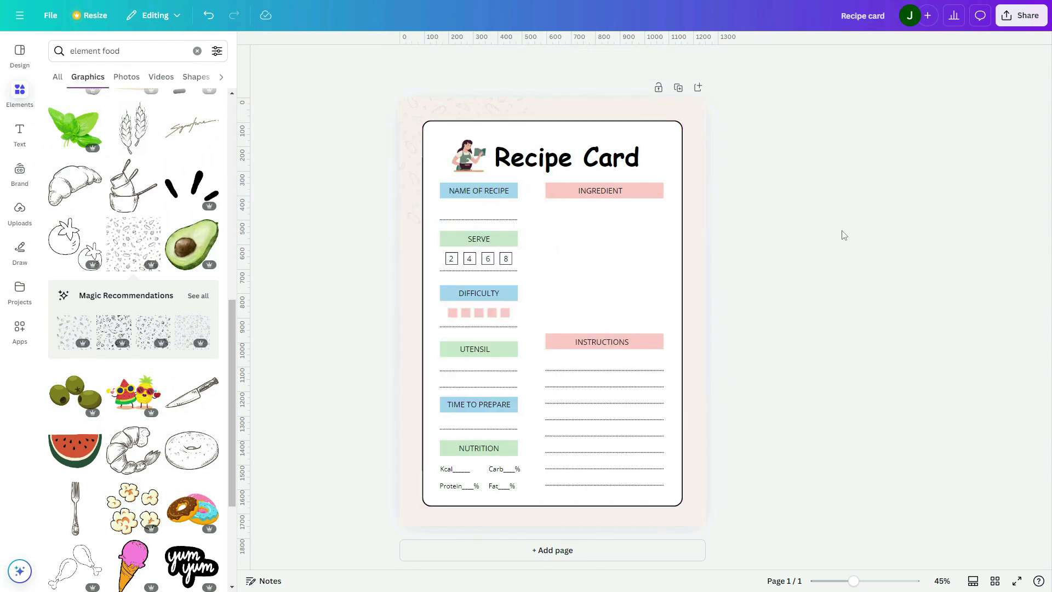
Duplicate the food pattern into a side-by-side pair spanning the page width, and copy that pair to the page's bottom edge.
click(513, 112)
drag(512, 112, 820, 183)
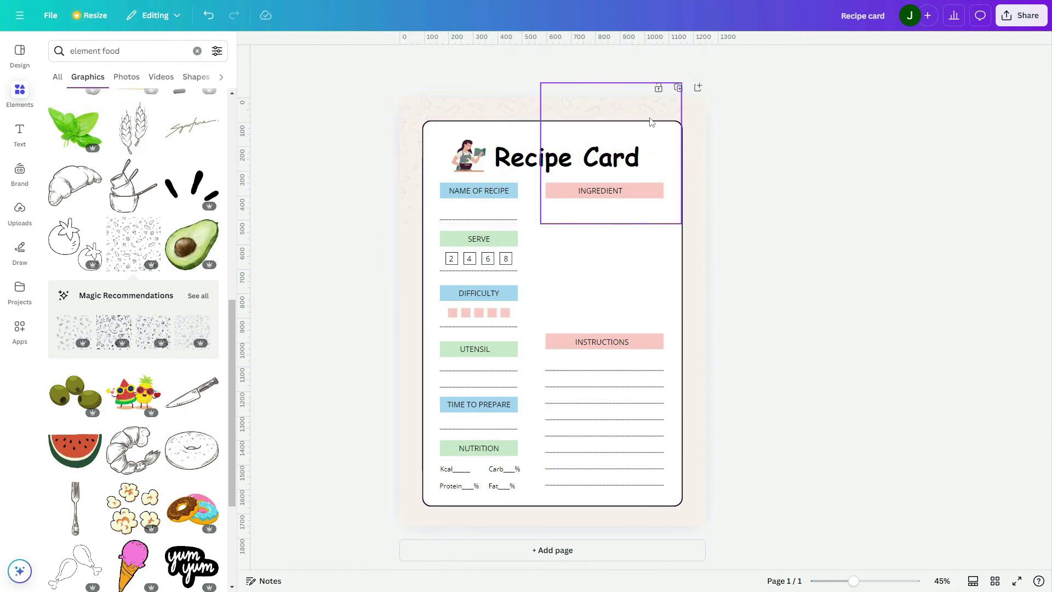
shift+click(651, 122)
drag(682, 224, 709, 242)
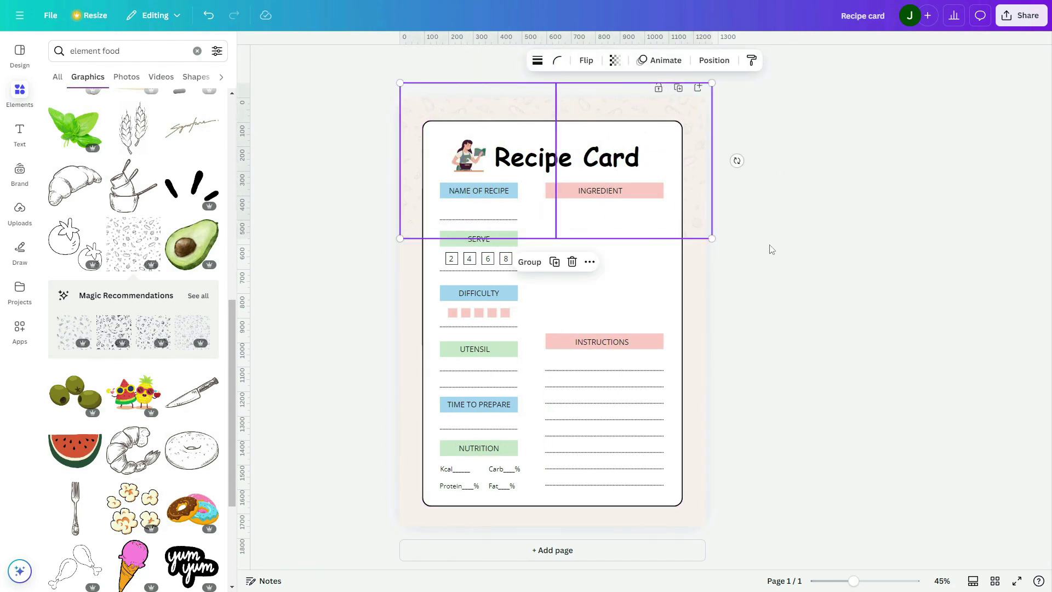
drag(625, 110, 635, 426)
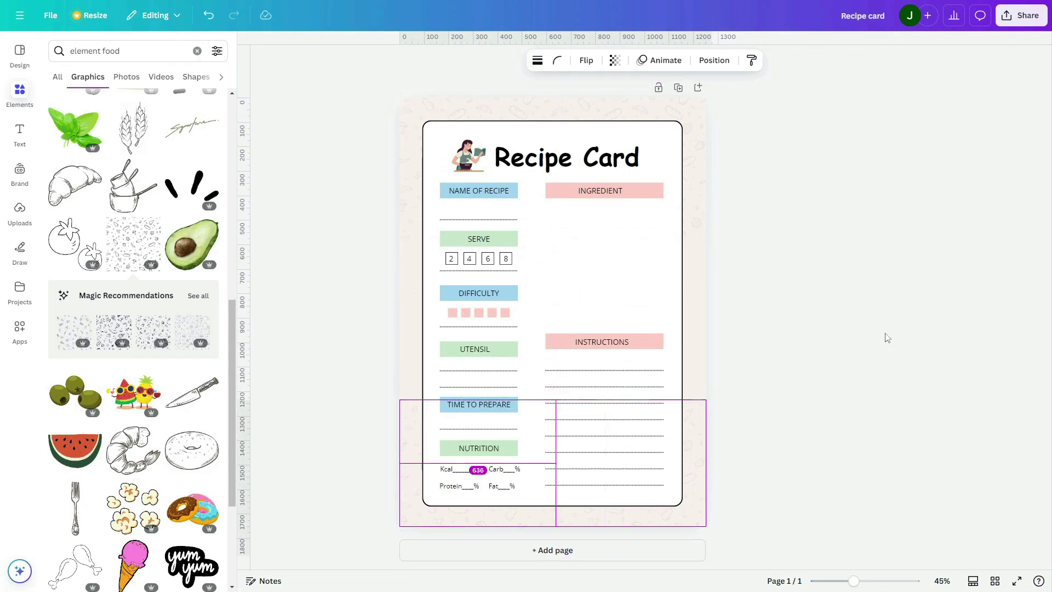
click(891, 284)
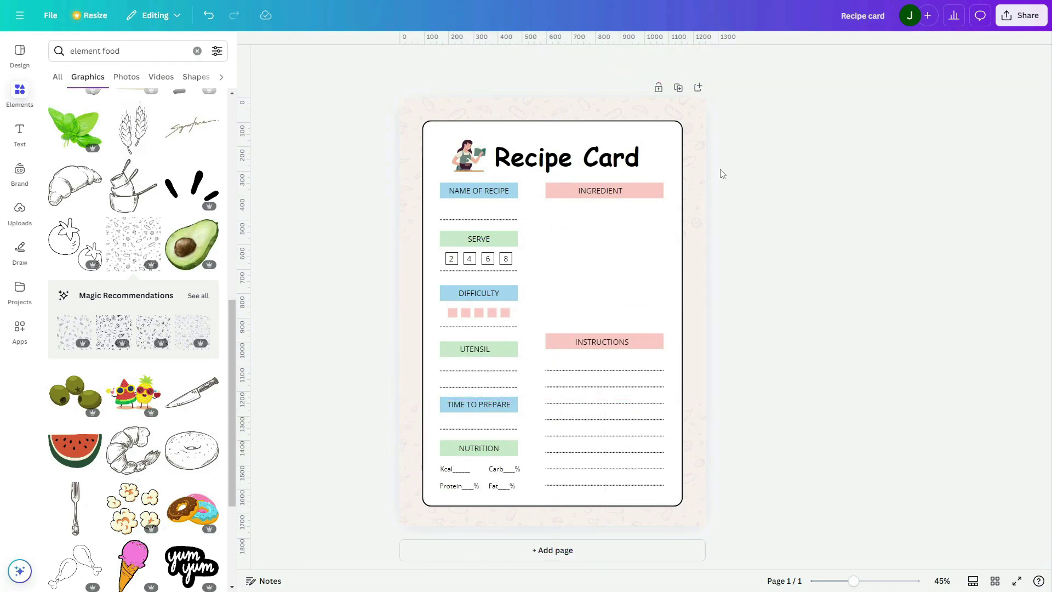
Copy a pattern tile into the gap along the page's right margin and recolour it grey #969292.
drag(696, 158, 702, 312)
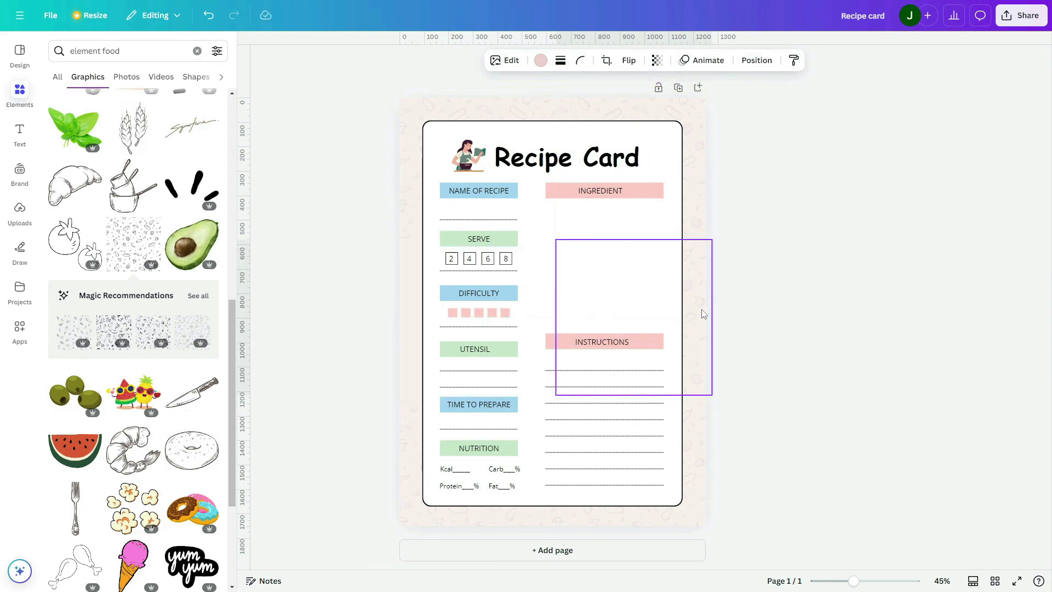
click(540, 61)
click(61, 134)
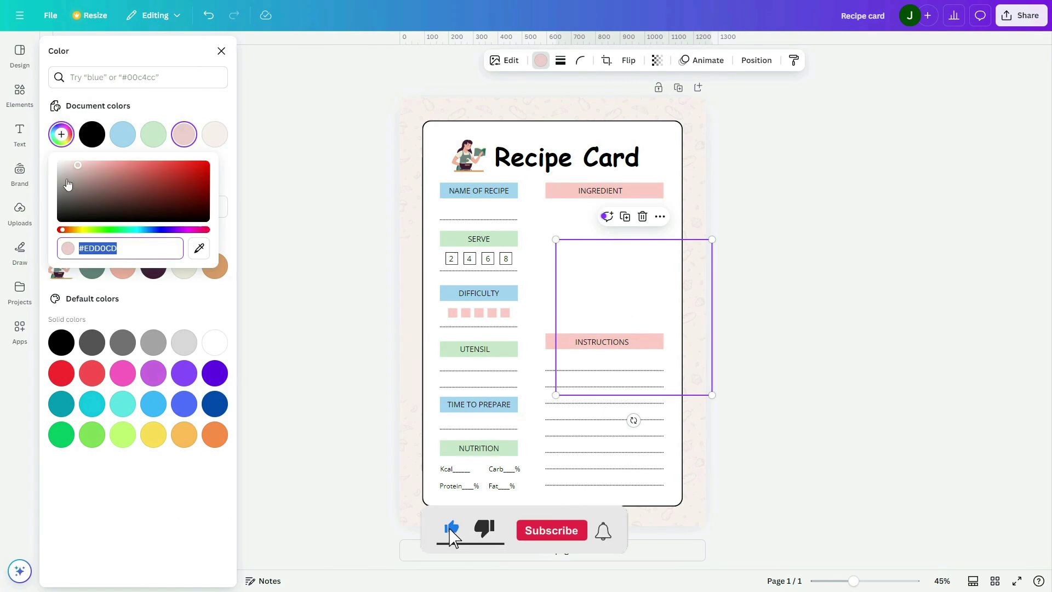
text(#999594)
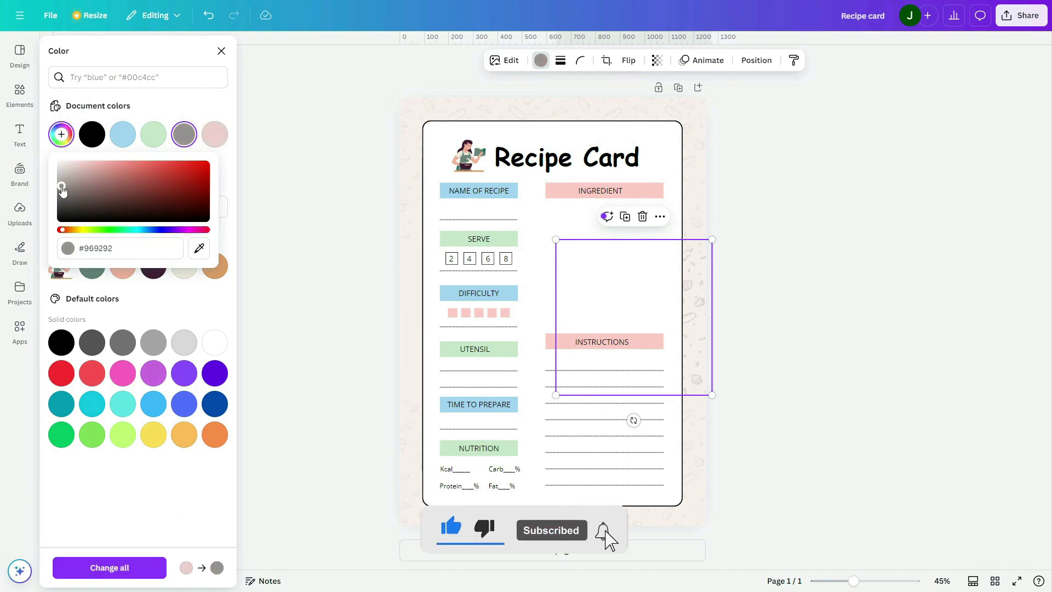
click(819, 266)
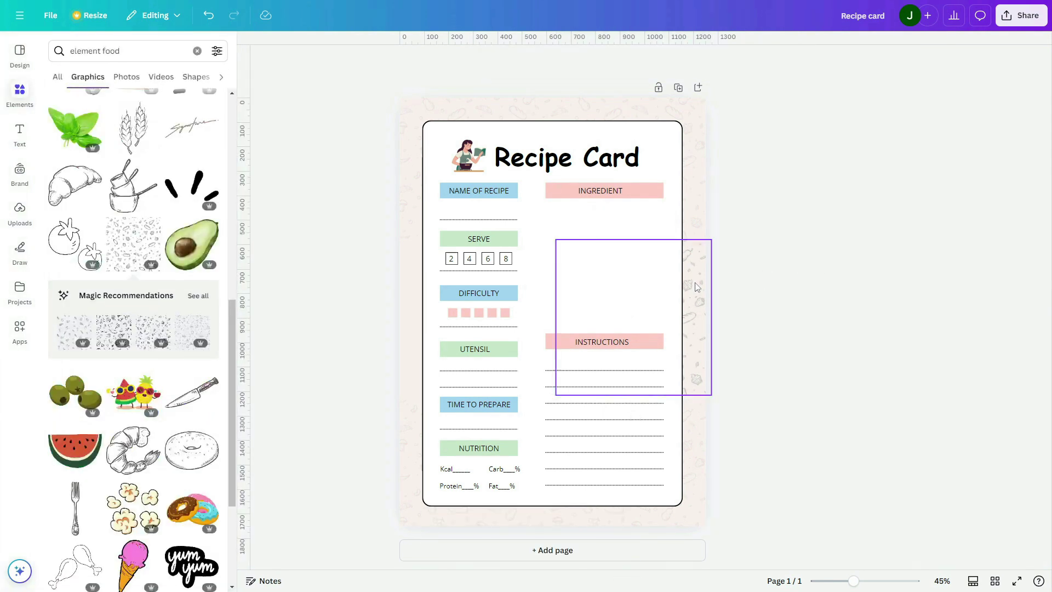
Duplicate the grey pattern tile level with it along the page's left margin, and open the transparency setting for both tiles.
drag(697, 285, 451, 281)
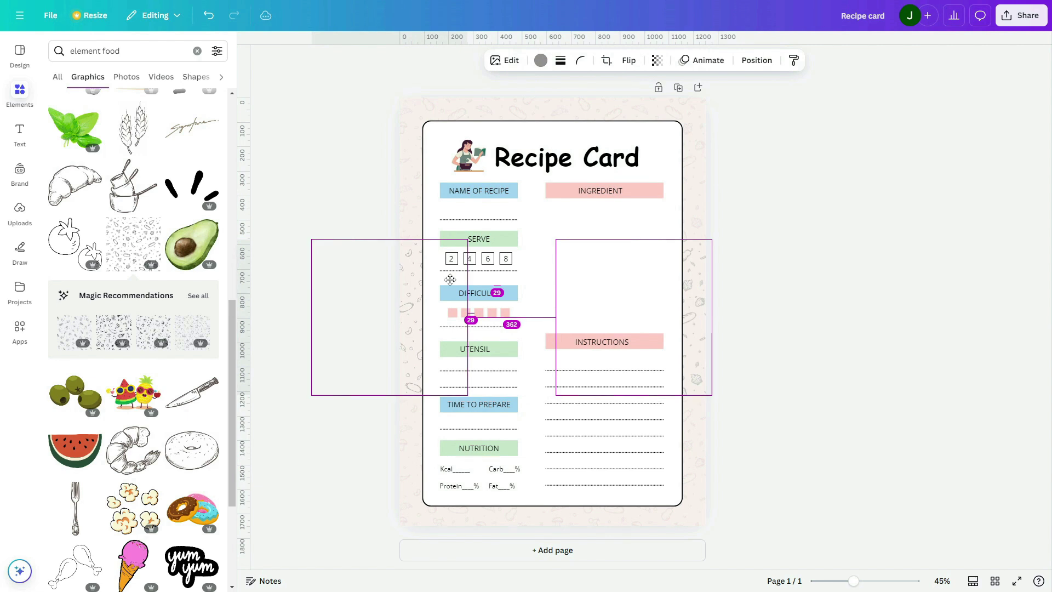
shift+click(630, 274)
click(615, 60)
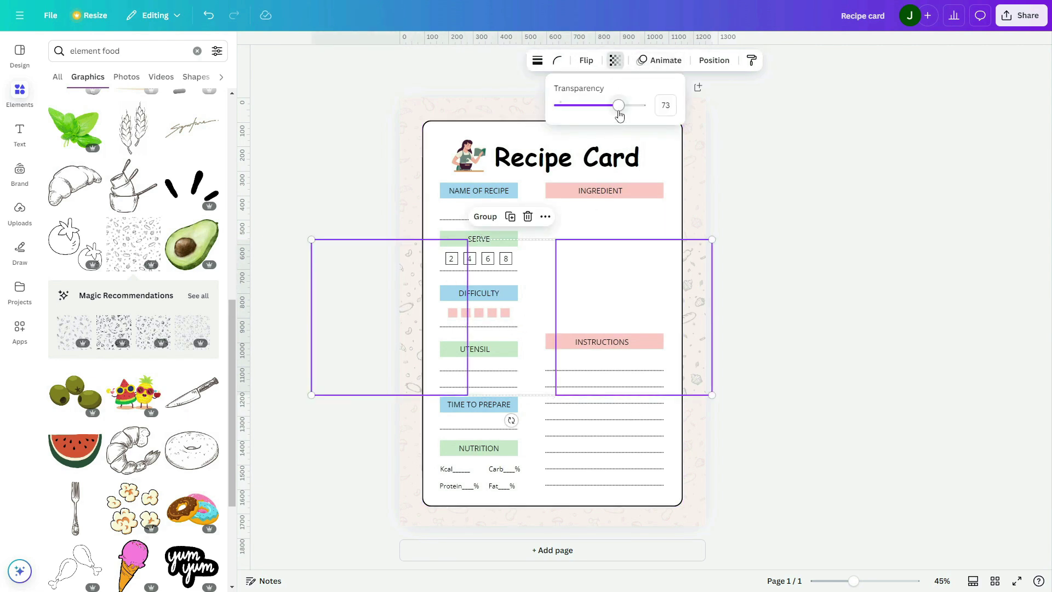
click(793, 219)
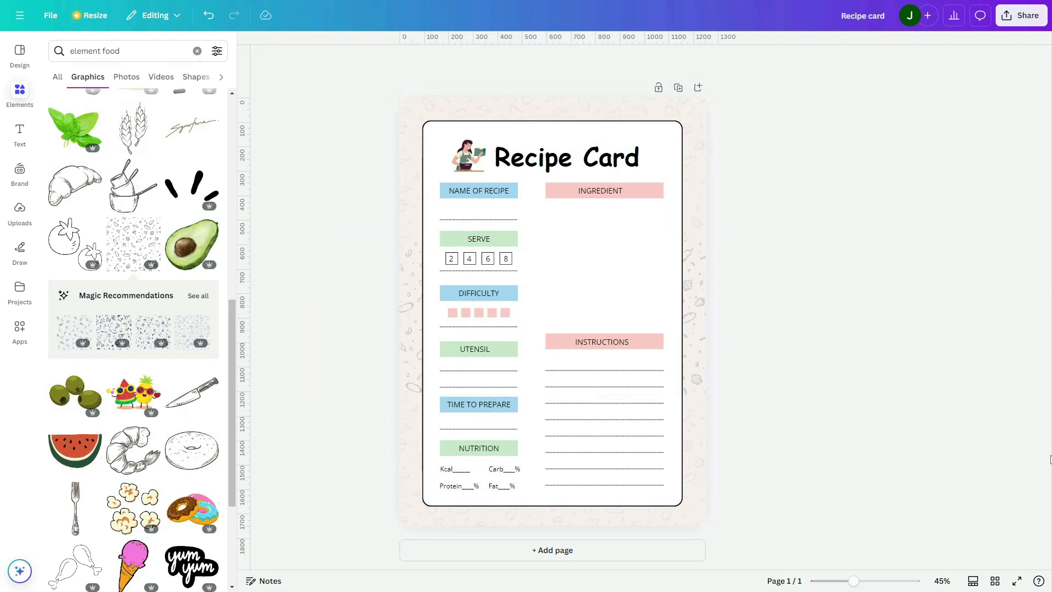
Search the element library for "vegetable icon" and show all matching graphics.
drag(558, 240, 376, 106)
click(197, 51)
click(133, 51)
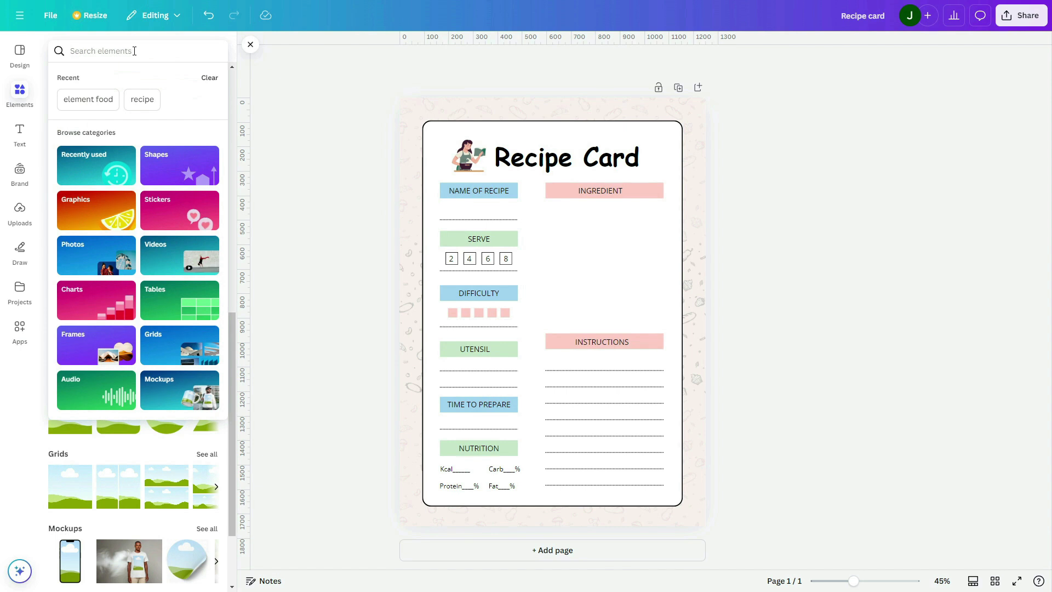
text(vegetable)
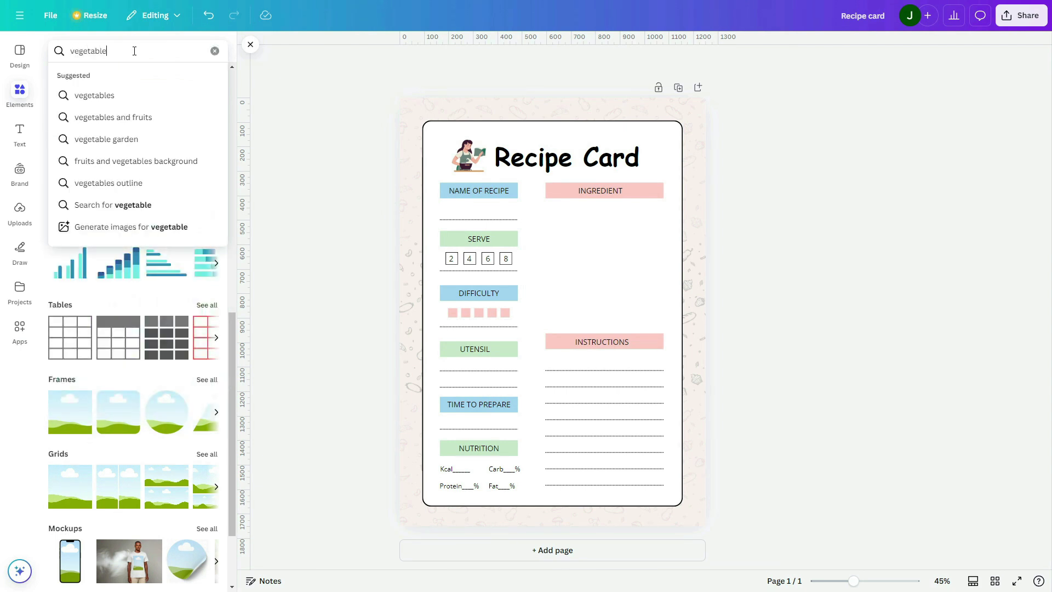
text( icon)
key(Return)
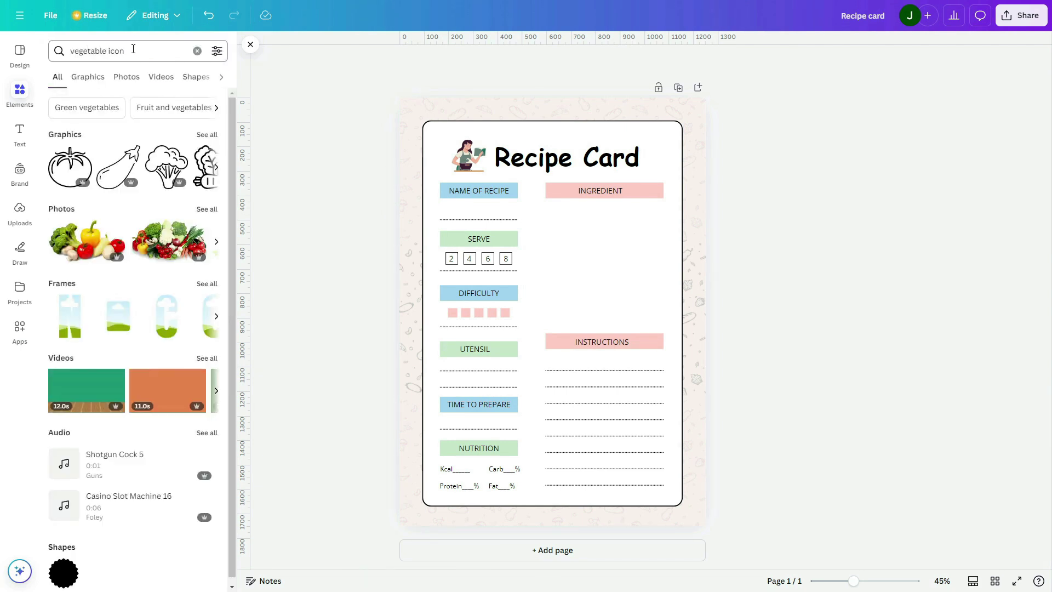
click(208, 136)
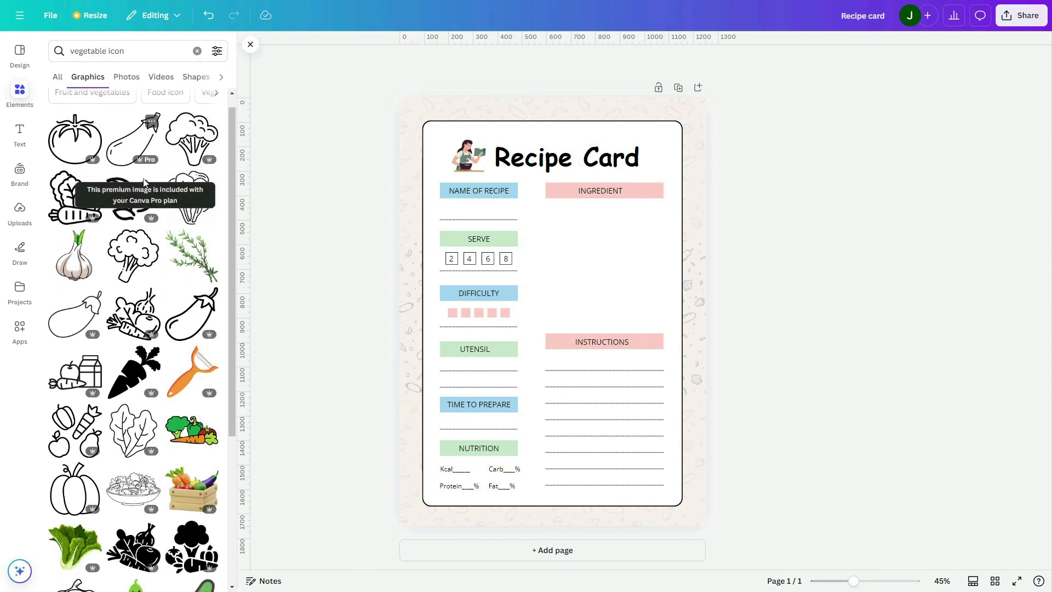
Insert the sprouting garlic graphic, open its related recommendations, and shrink the garlic onto the card's lower-right corner.
scroll(208, 174, down, 2)
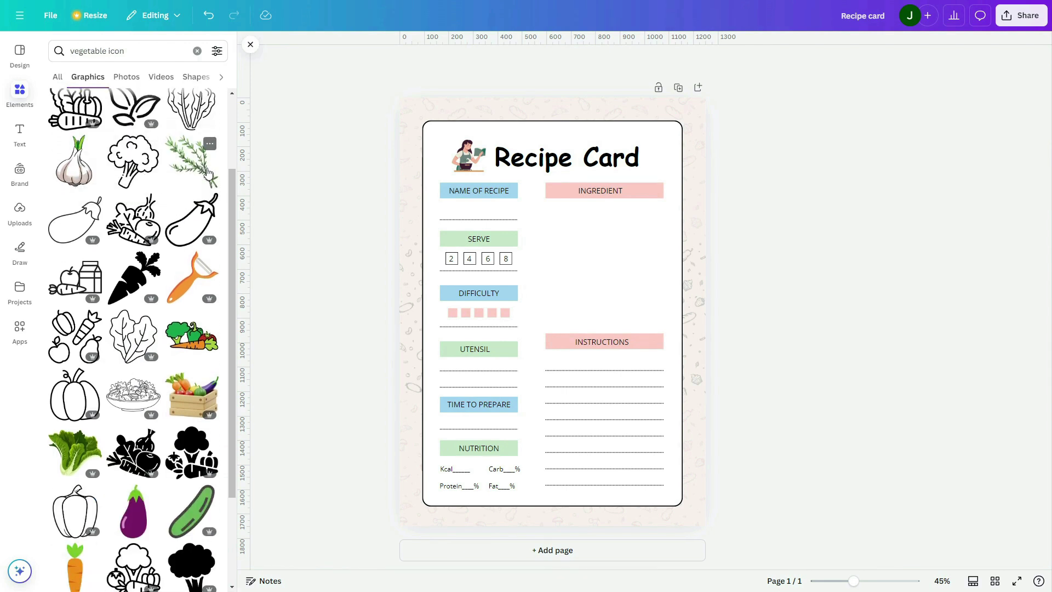
click(71, 168)
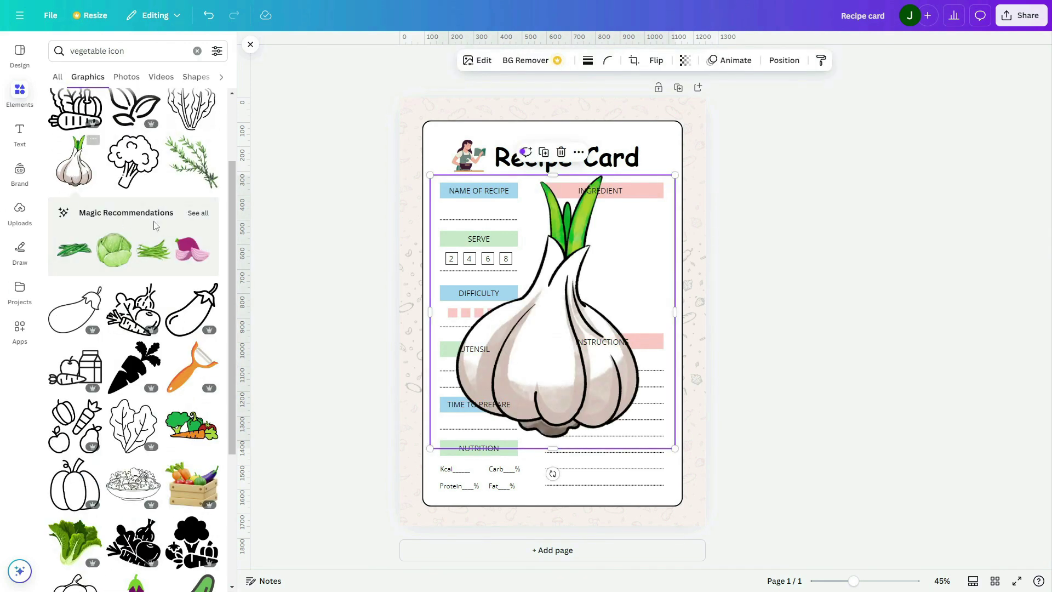
click(196, 212)
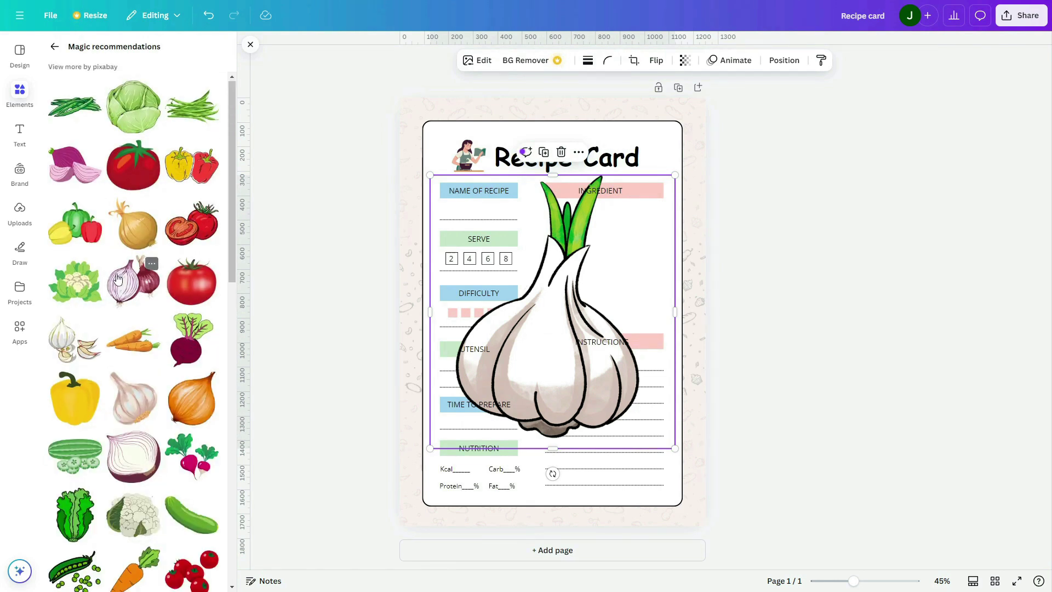
scroll(118, 275, down, 2)
drag(434, 178, 673, 499)
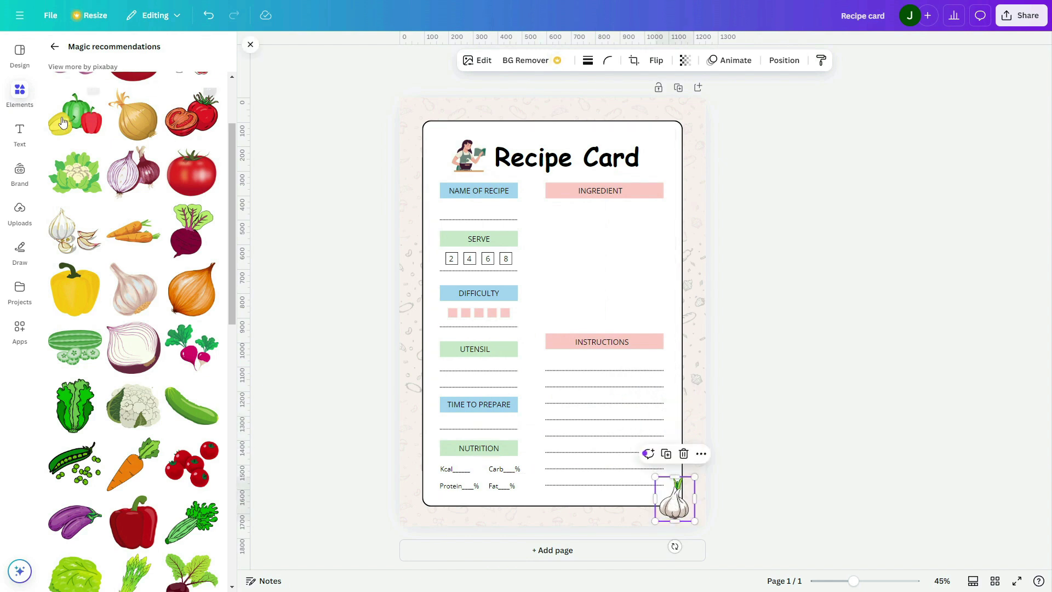
Add the sliced red onion graphic from the recommendations and shrink it onto the card's lower-left corner.
click(133, 180)
drag(619, 258, 463, 488)
key(ctrl+z)
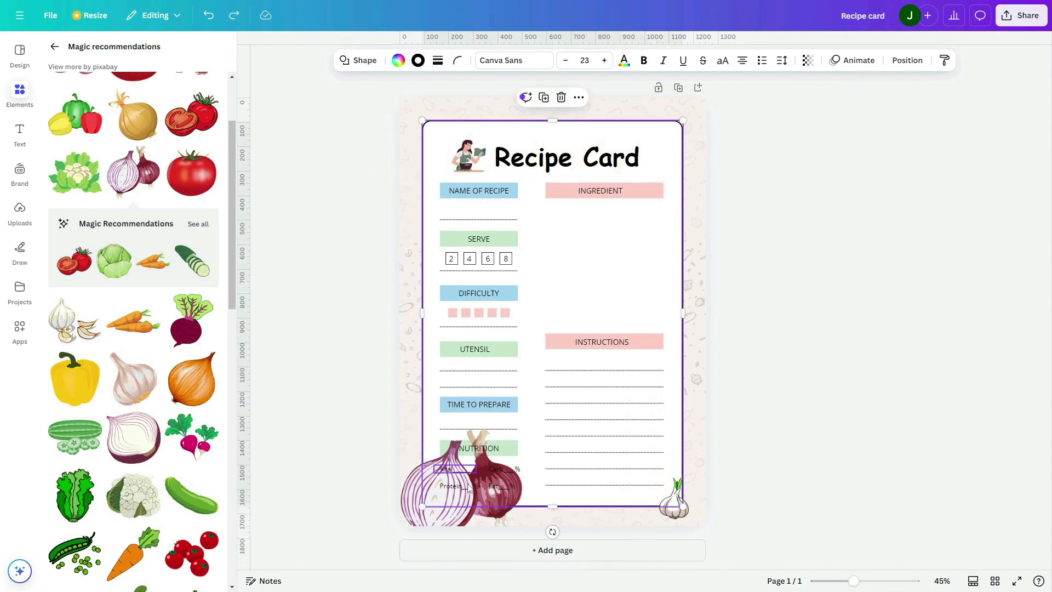
click(468, 487)
drag(522, 431, 427, 505)
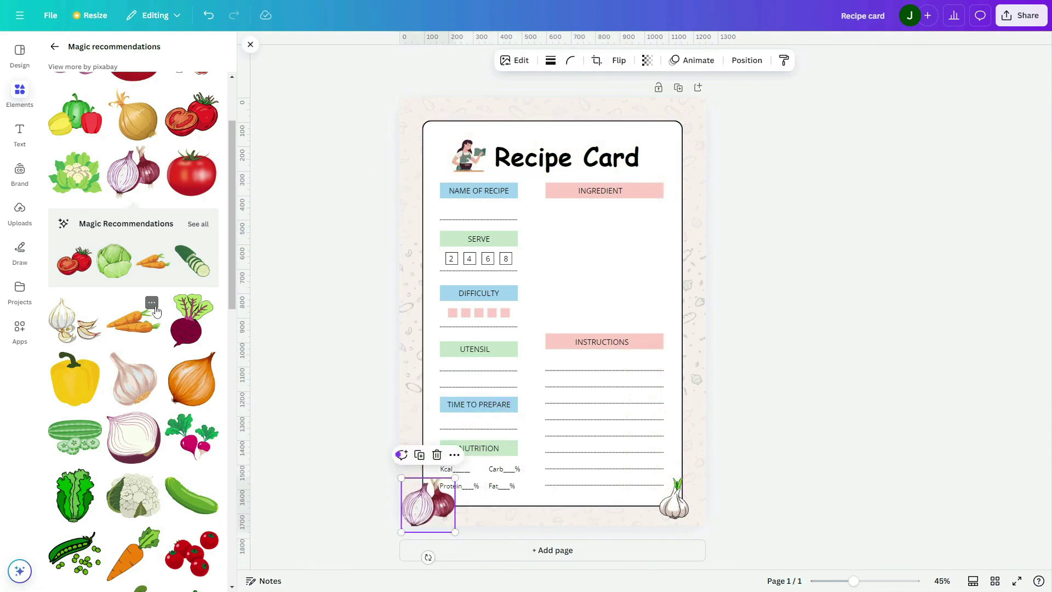
Add a green bean graphic, scaled down and hanging over the middle of the page's top edge.
scroll(156, 311, down, 3)
scroll(130, 284, up, 5)
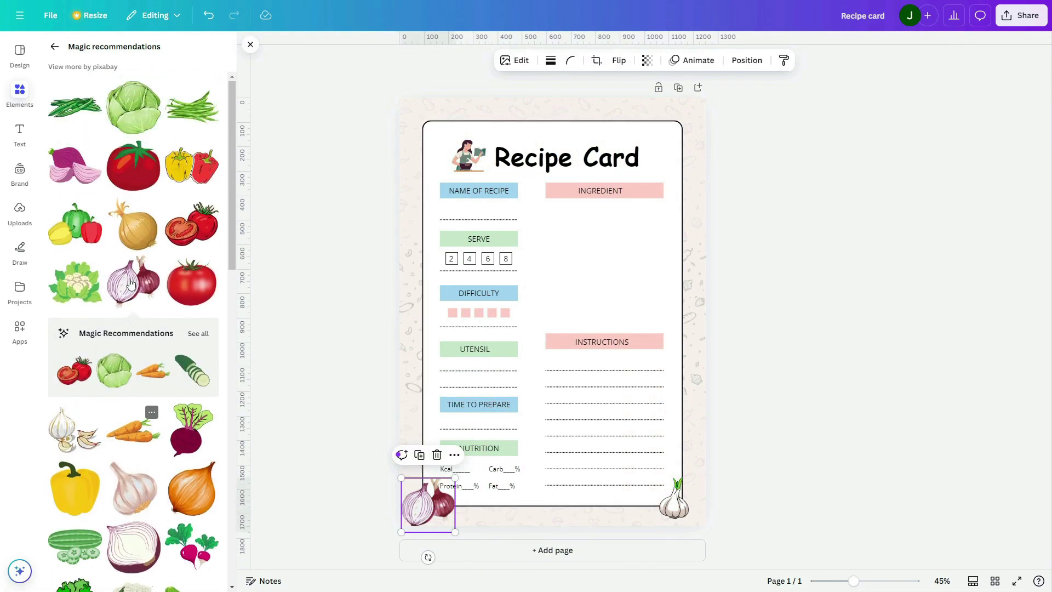
click(75, 105)
drag(577, 316, 572, 75)
drag(611, 112, 591, 113)
drag(570, 105, 576, 105)
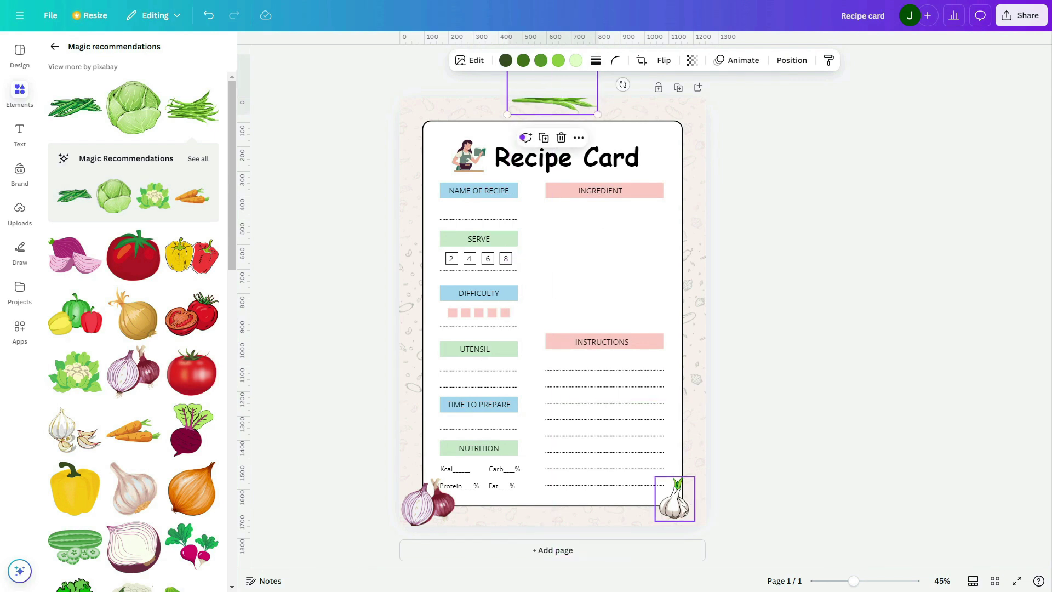
Tilt the garlic and move it partly off the page's lower-right corner, and shrink the red onion in the lower-left corner.
click(683, 510)
drag(674, 545, 730, 528)
drag(692, 466, 691, 496)
click(438, 501)
drag(454, 486, 443, 494)
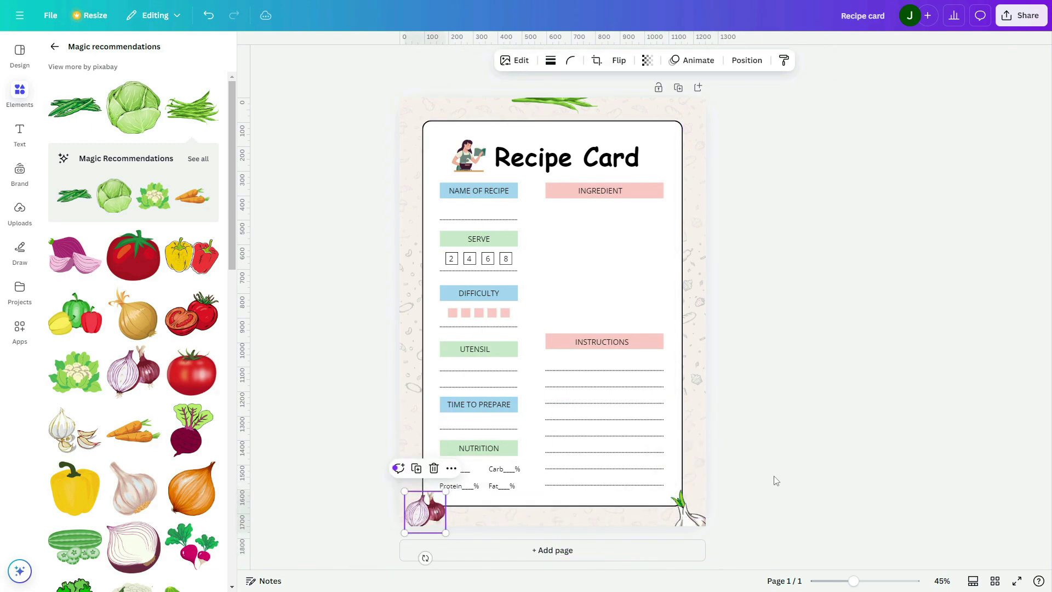
click(692, 509)
drag(688, 487, 688, 491)
click(805, 484)
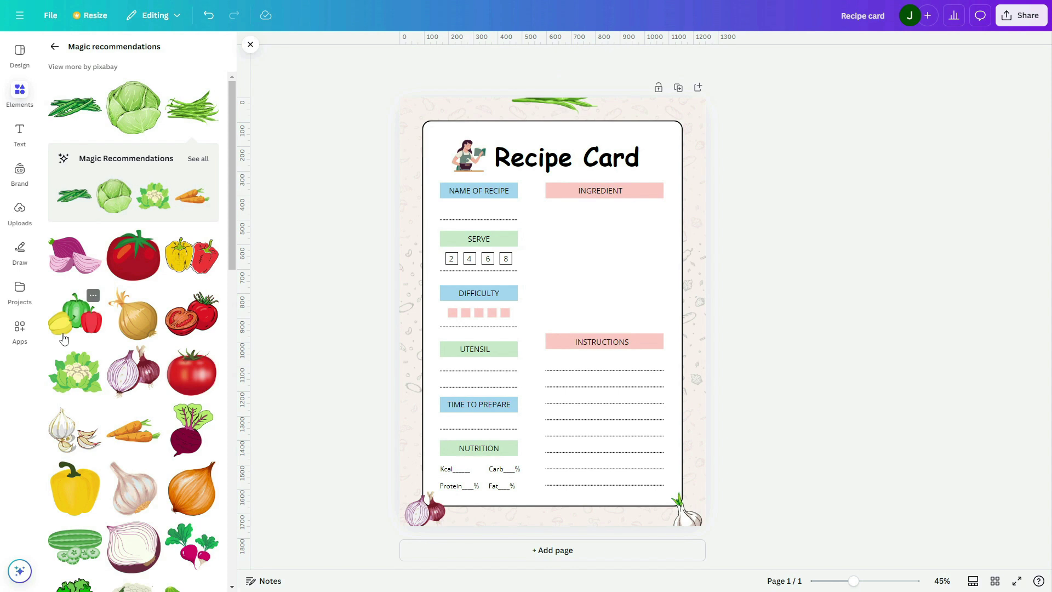
Leave the recommendations and search the element library for "recipe".
scroll(67, 337, down, 5)
click(55, 46)
click(196, 50)
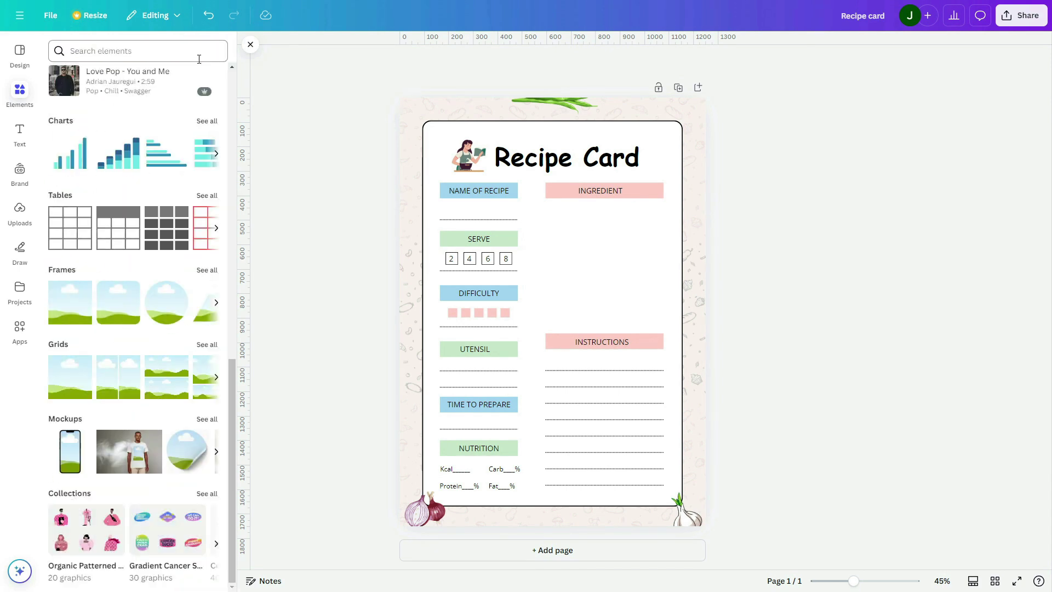
click(168, 51)
click(75, 126)
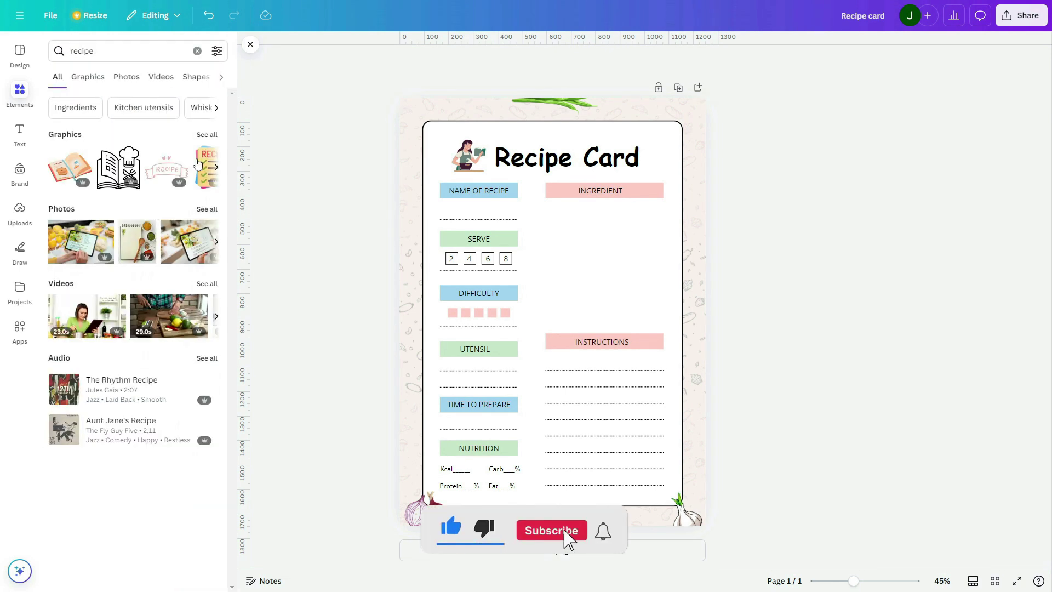
Add the tomato graphic with a cut slice to the page's upper-right corner at a small size.
scroll(125, 189, down, 15)
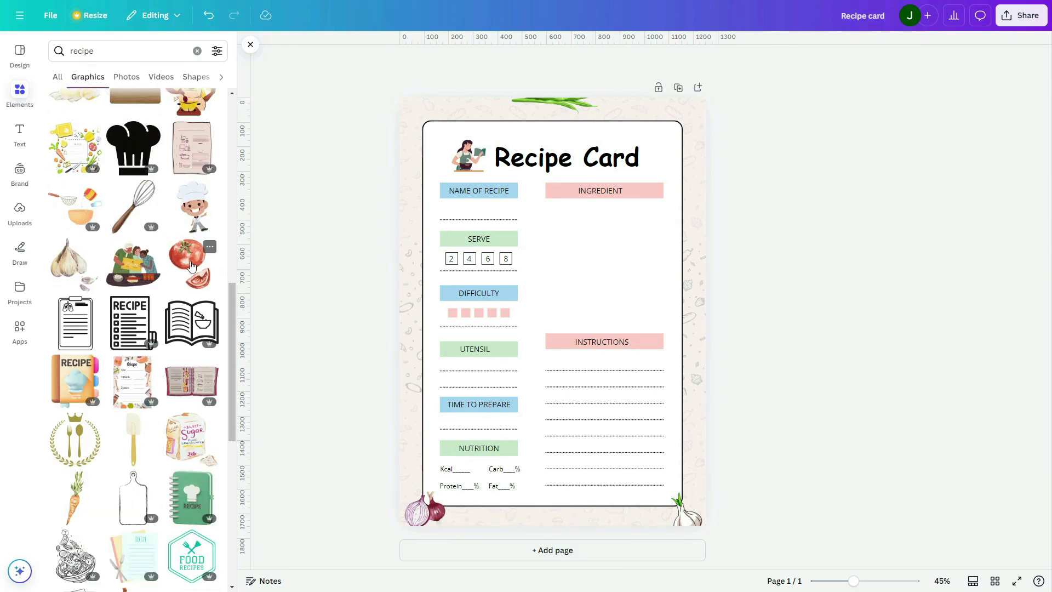
click(191, 267)
drag(675, 194, 690, 141)
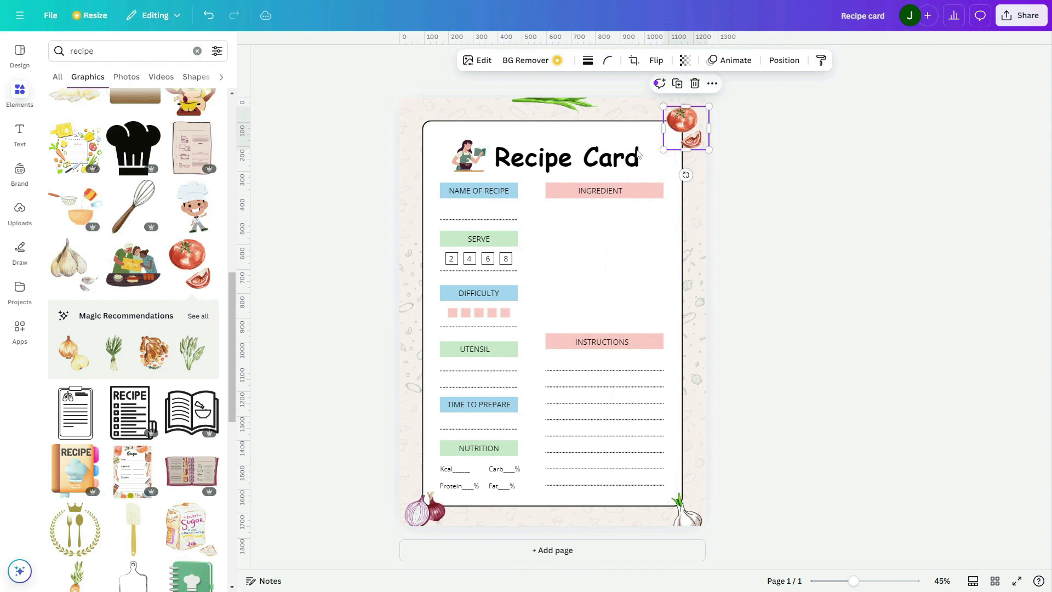
Add the leafy carrot graphic, small and slightly tilted, to the card's upper-left corner.
scroll(112, 451, down, 4)
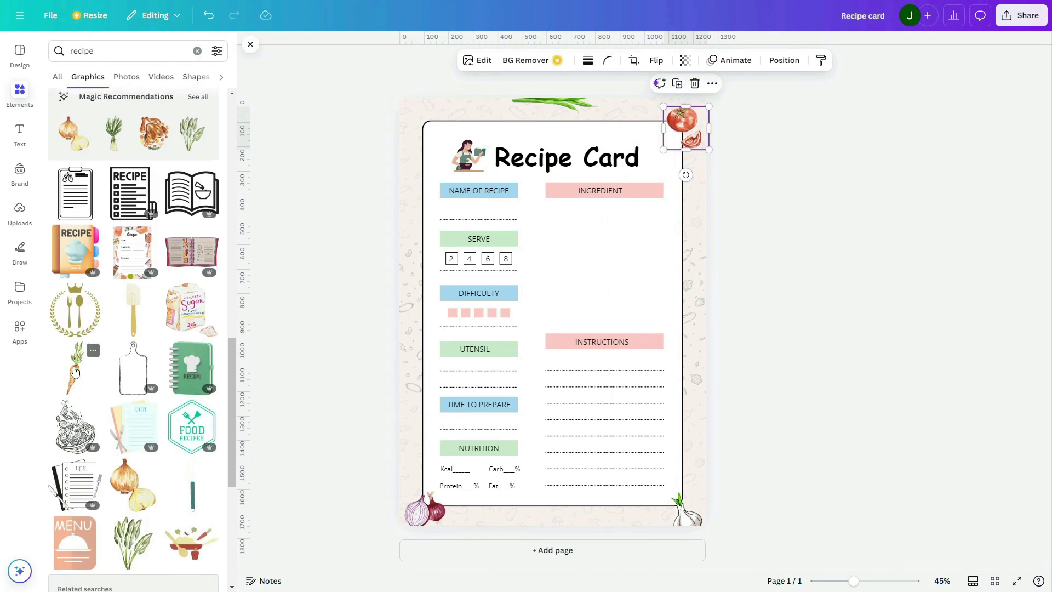
click(75, 366)
drag(612, 129, 431, 133)
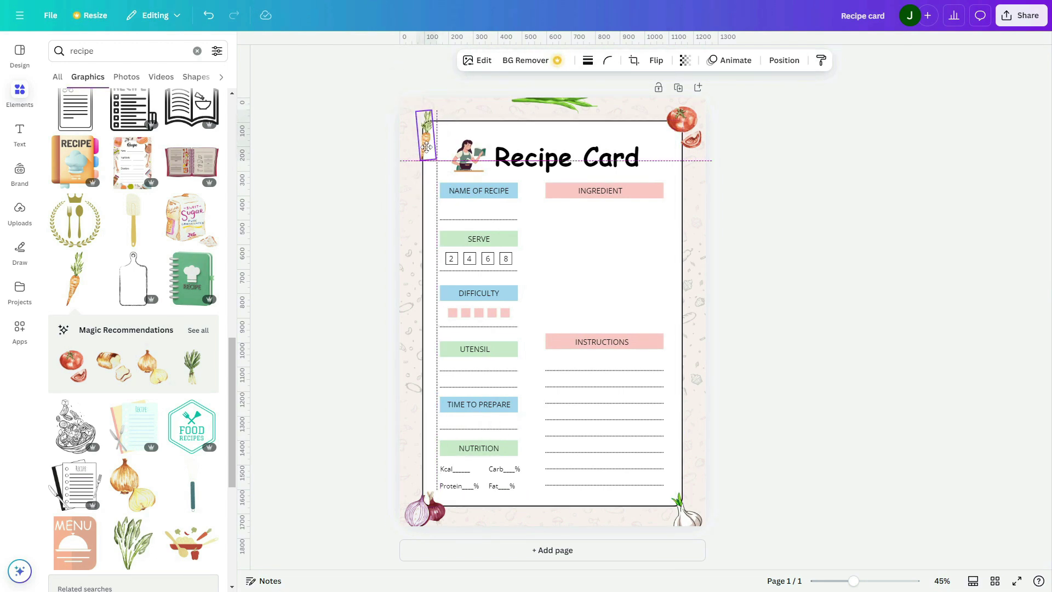
Enlarge the tomato so it runs off the page's right edge, and nudge the tomato and green beans slightly to the right.
click(668, 149)
drag(708, 150, 718, 163)
click(796, 261)
click(693, 129)
click(782, 181)
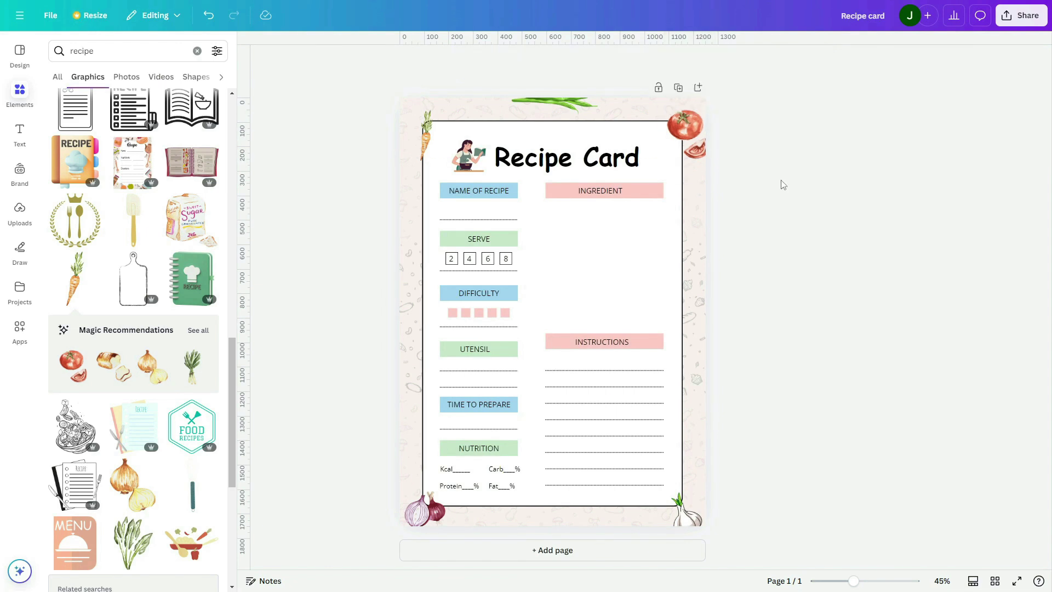
drag(552, 113, 556, 113)
drag(685, 125, 690, 124)
Select every element on the page and scale them up together slightly so the card fills more of the page.
click(369, 148)
drag(369, 148, 718, 565)
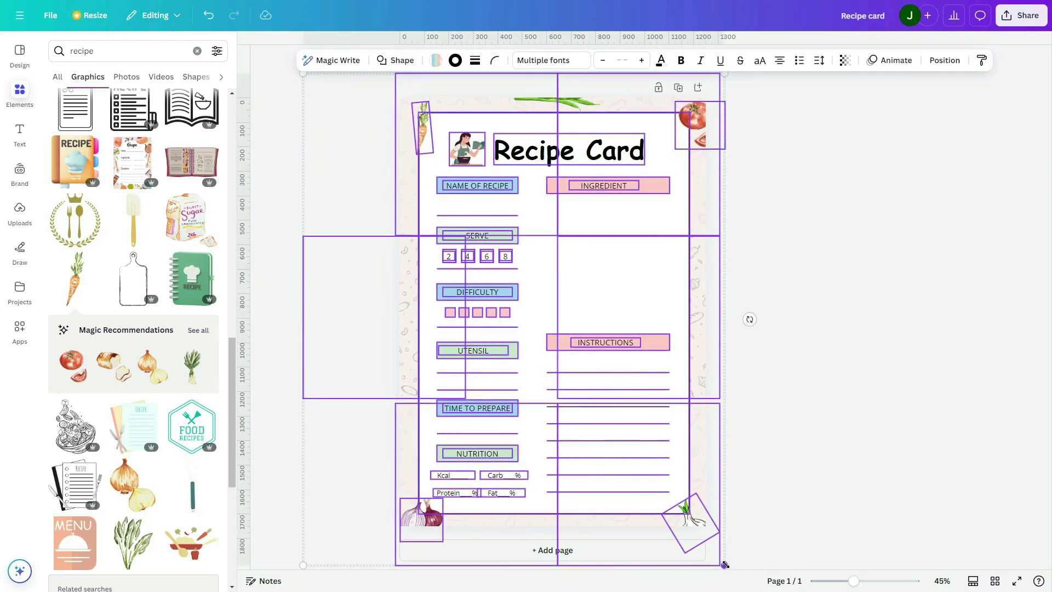
click(779, 449)
key(ctrl+minus)
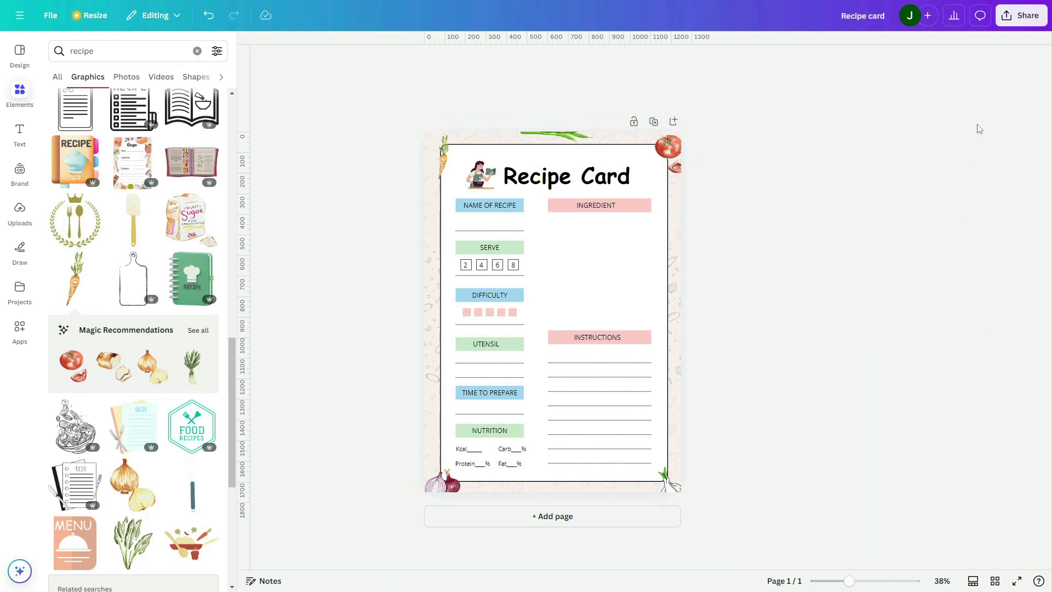
Download the recipe card with the file type PDF Standard.
click(1021, 24)
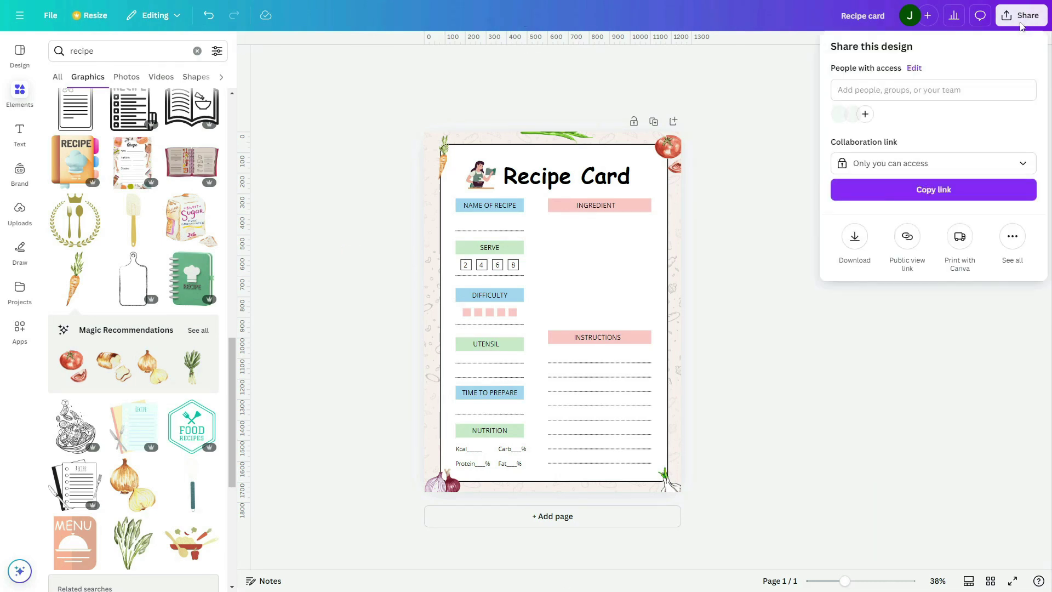
click(855, 237)
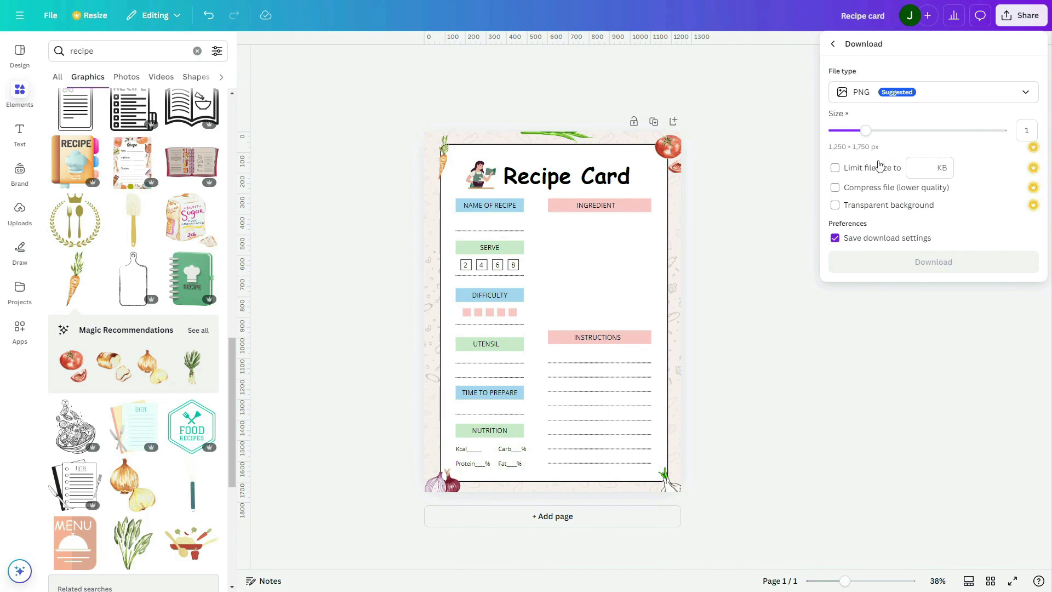
click(1025, 92)
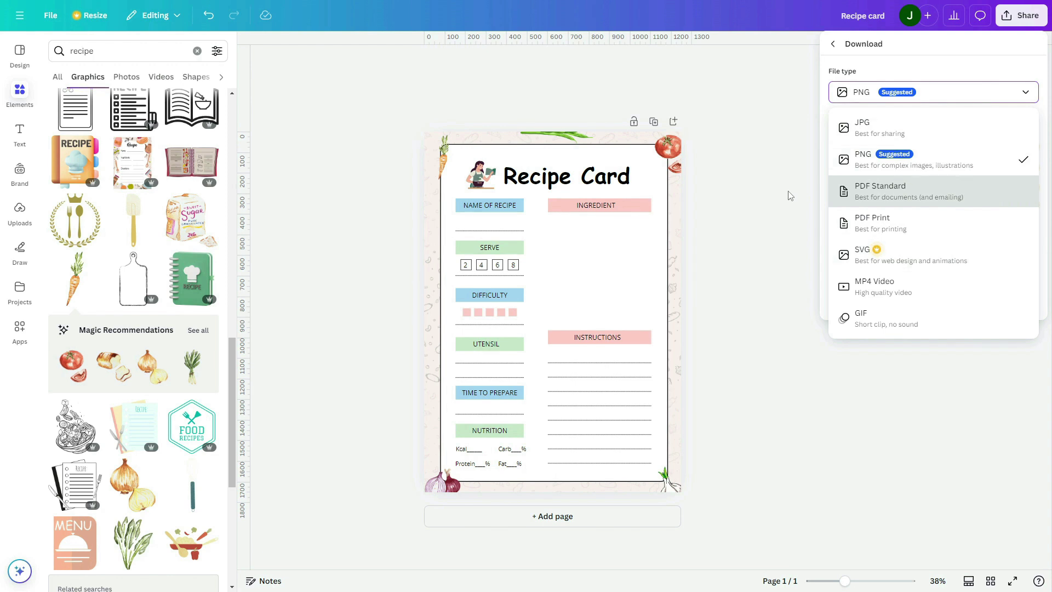
click(951, 203)
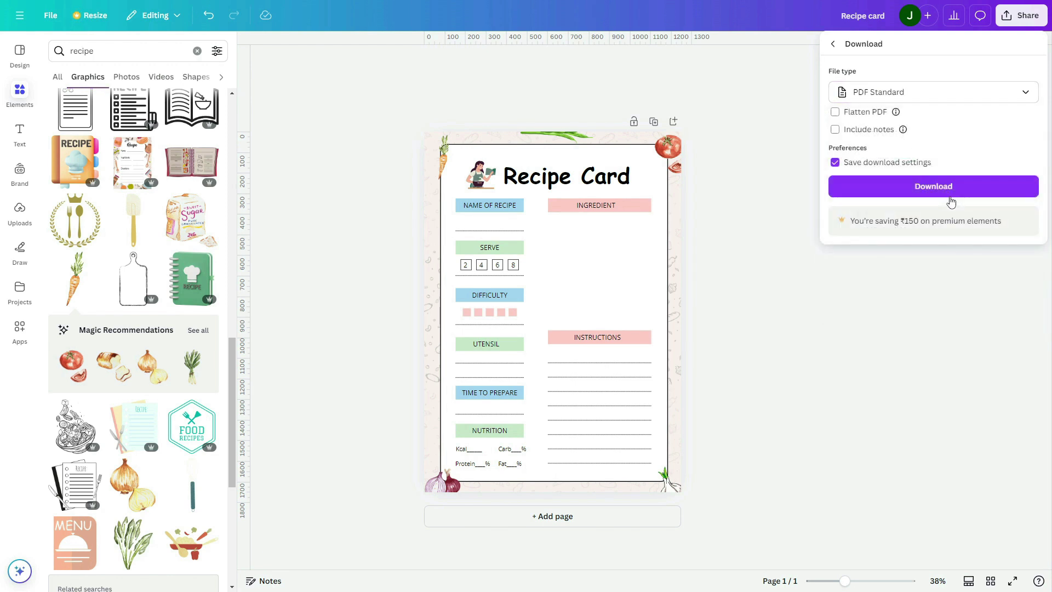
click(917, 189)
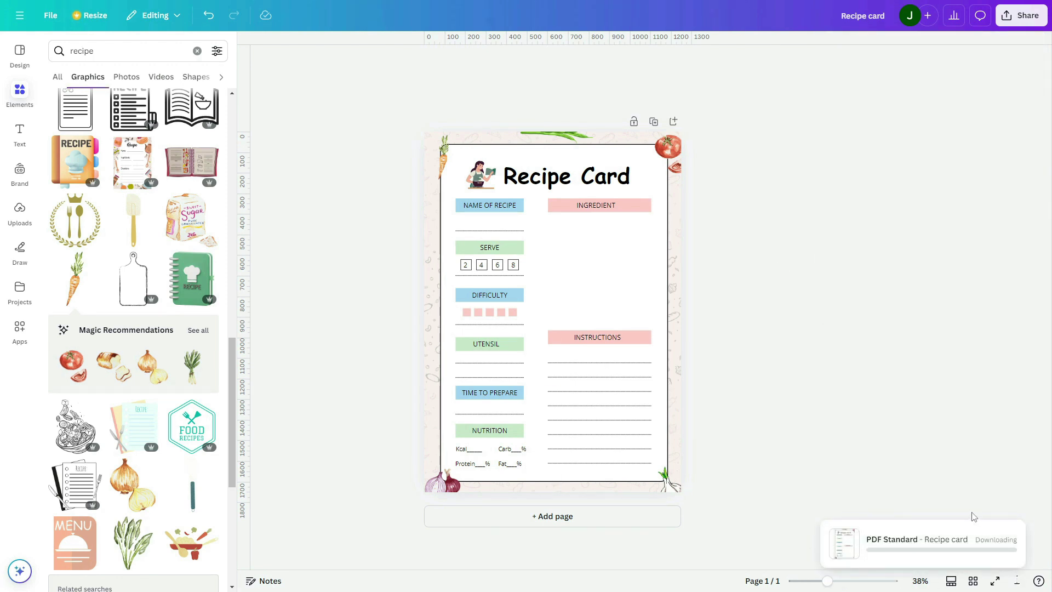